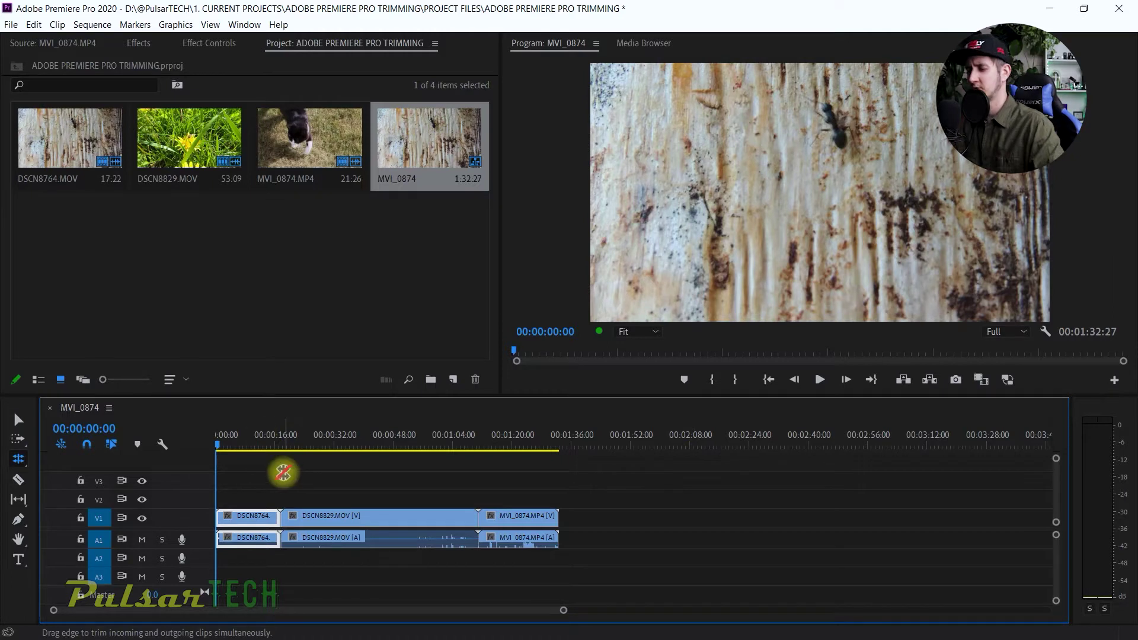
Skim the start, middle and end of the sequence on the timeline to preview the three clips.
key("=")
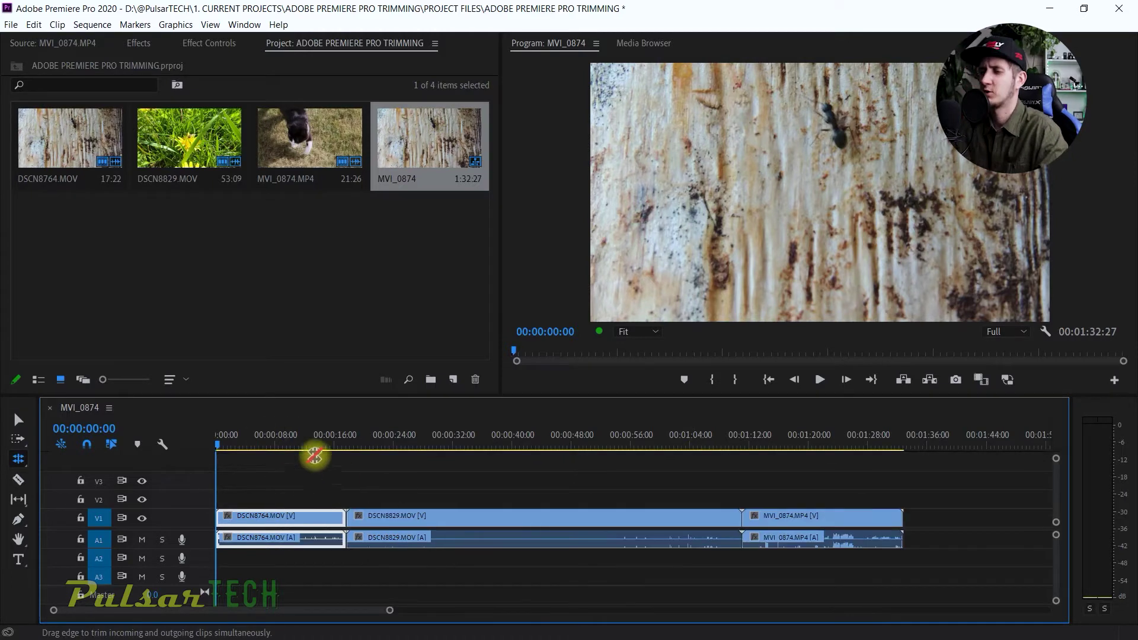
left_click(293, 441)
left_click(409, 436)
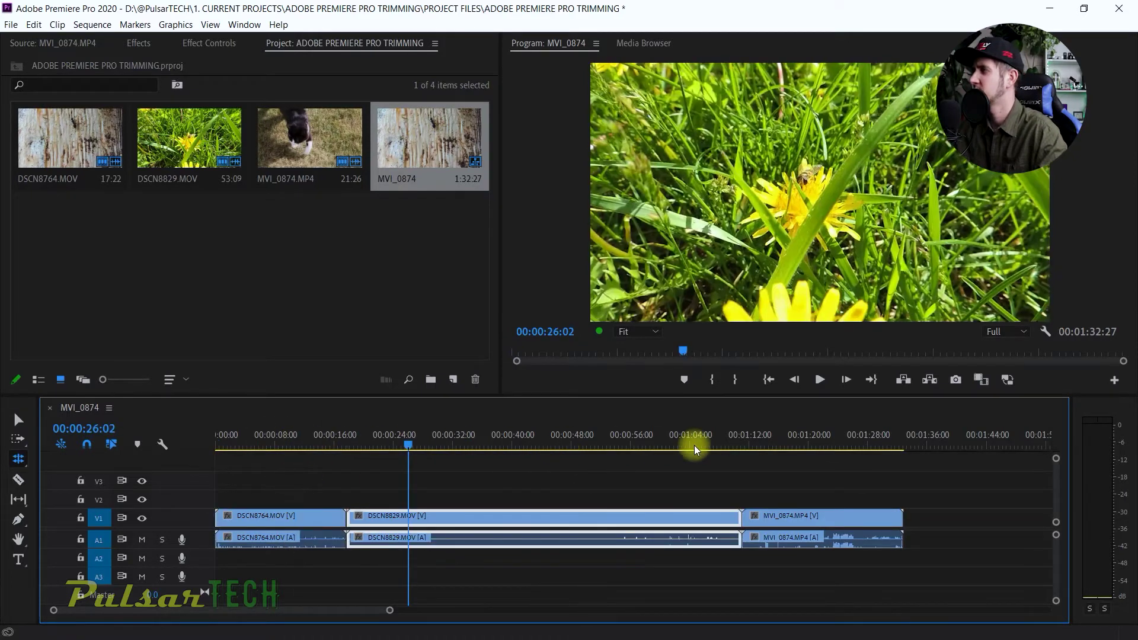
left_click(810, 437)
left_click_drag(227, 433, 322, 435)
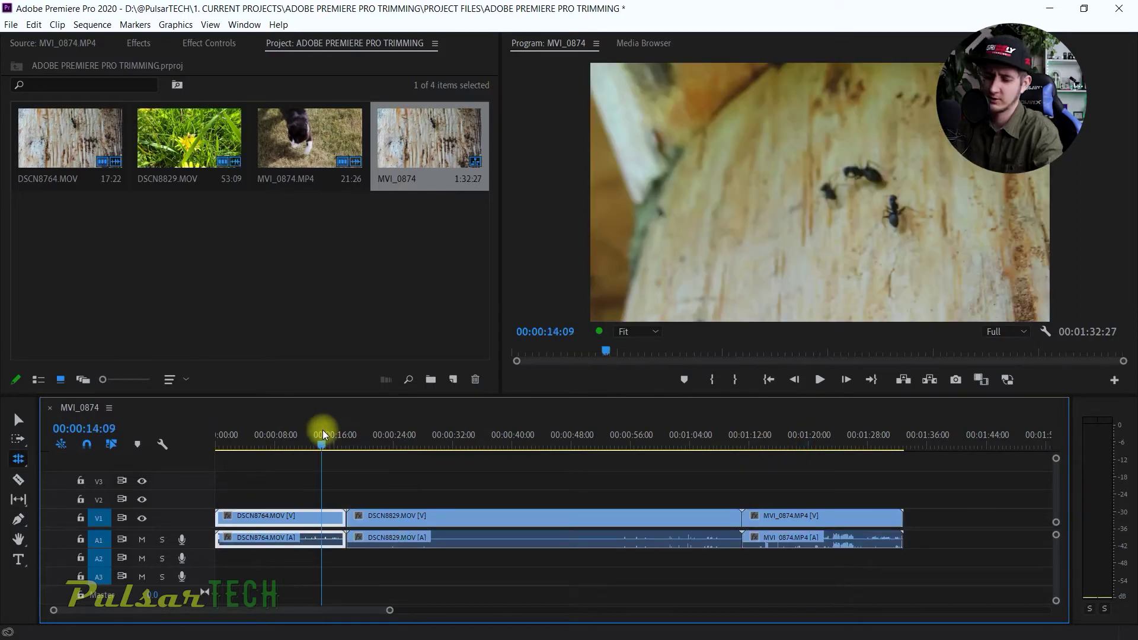
left_click(443, 436)
left_click(764, 437)
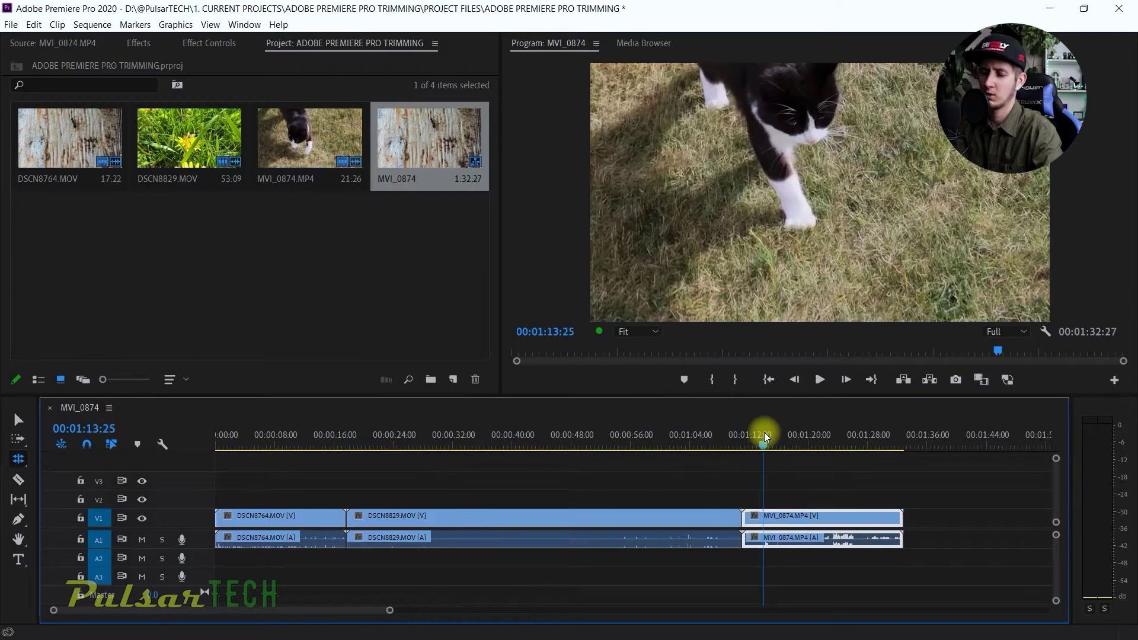
left_click(279, 437)
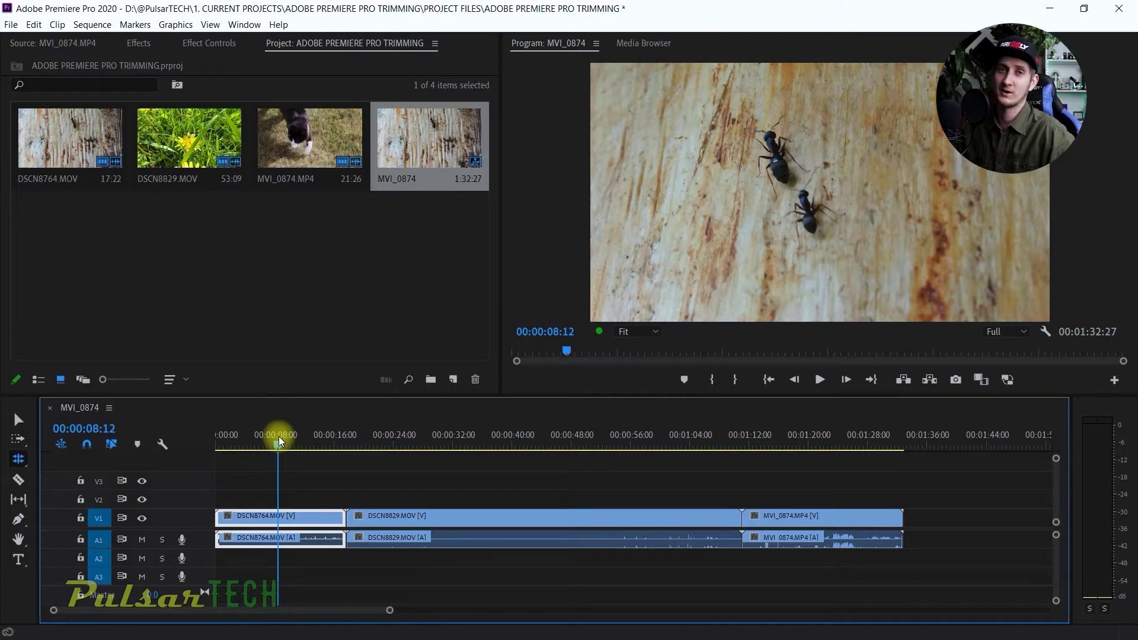
Split the DSCN8764.MOV clip with the Razor tool at about 6 seconds and about 10 seconds.
key("v")
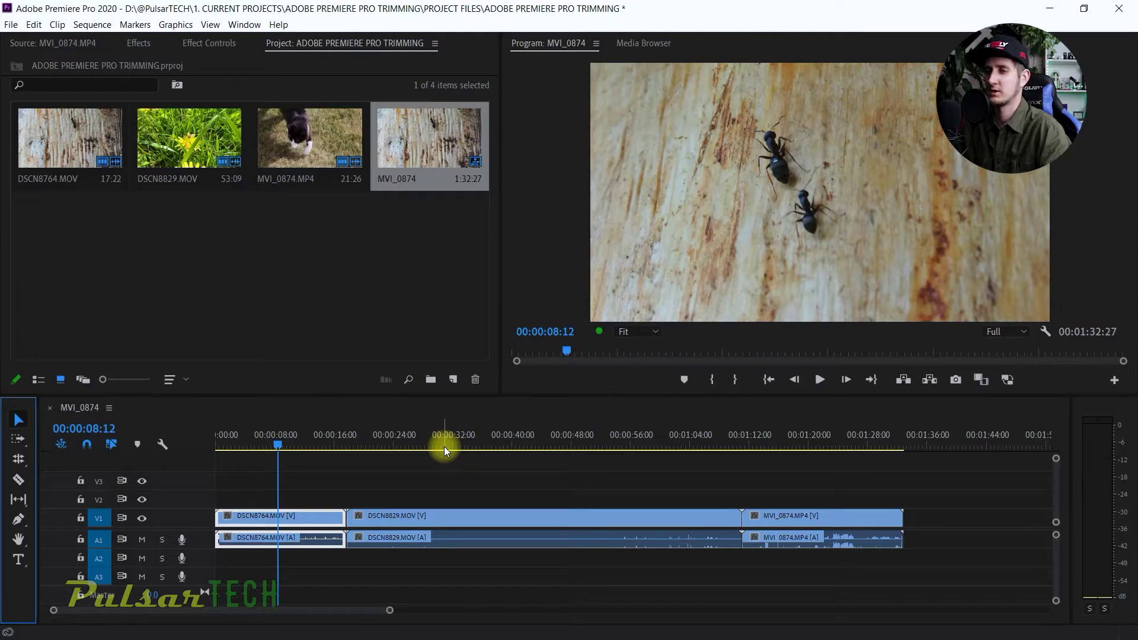
scroll(219, 424, "up", 1)
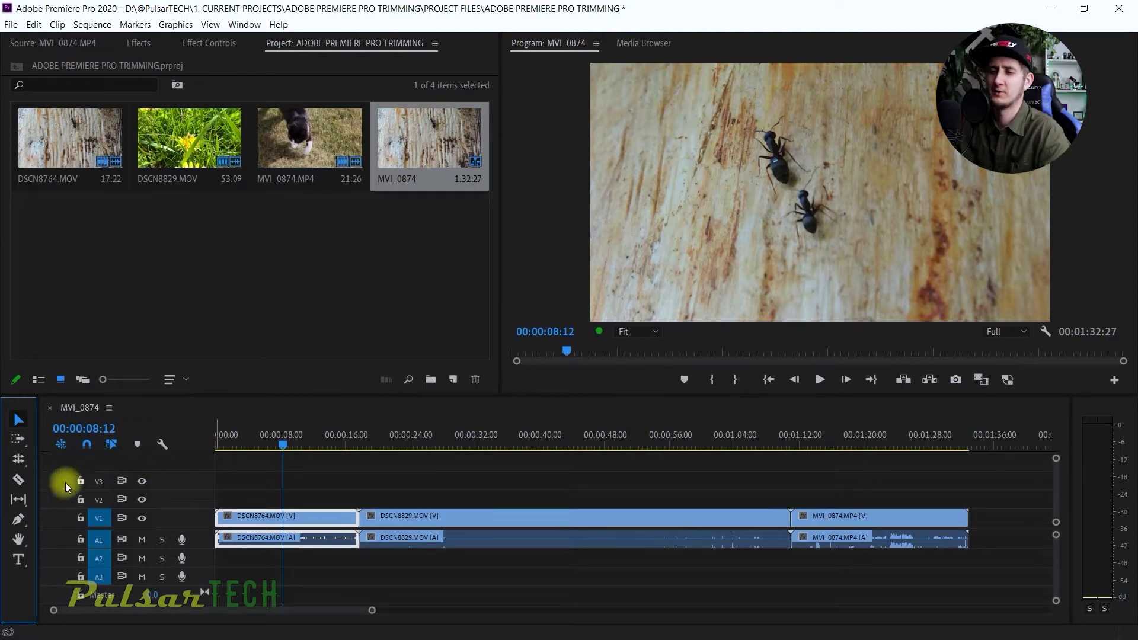
left_click(18, 480)
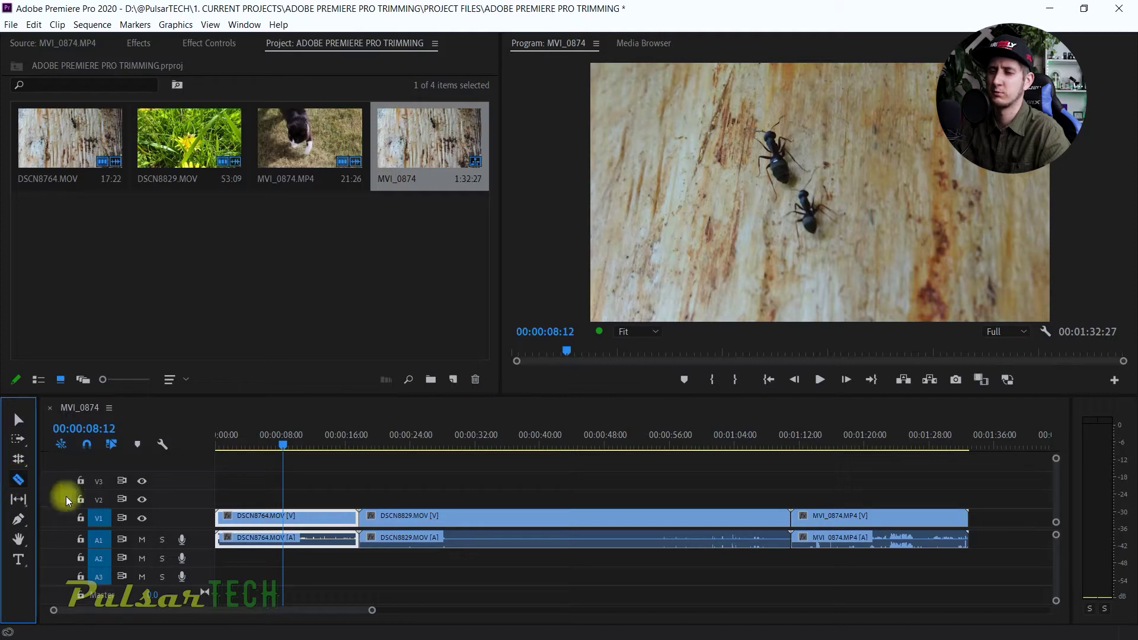
left_click(264, 517)
left_click(300, 516)
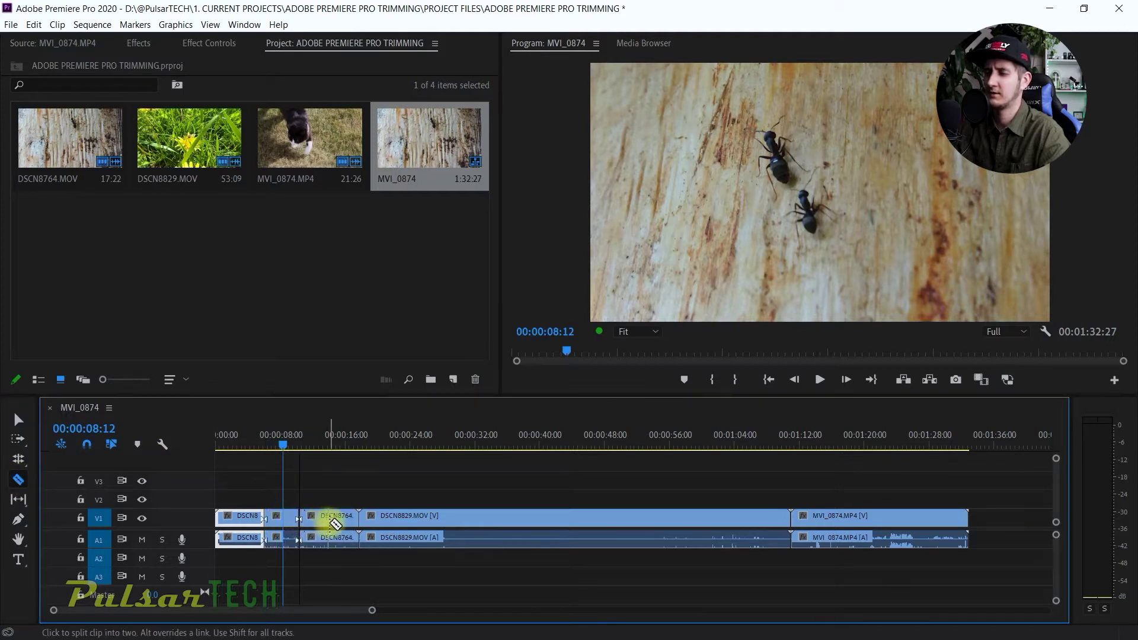
Delete the middle piece of the split DSCN8764.MOV clip using the Selection tool.
left_click(17, 419)
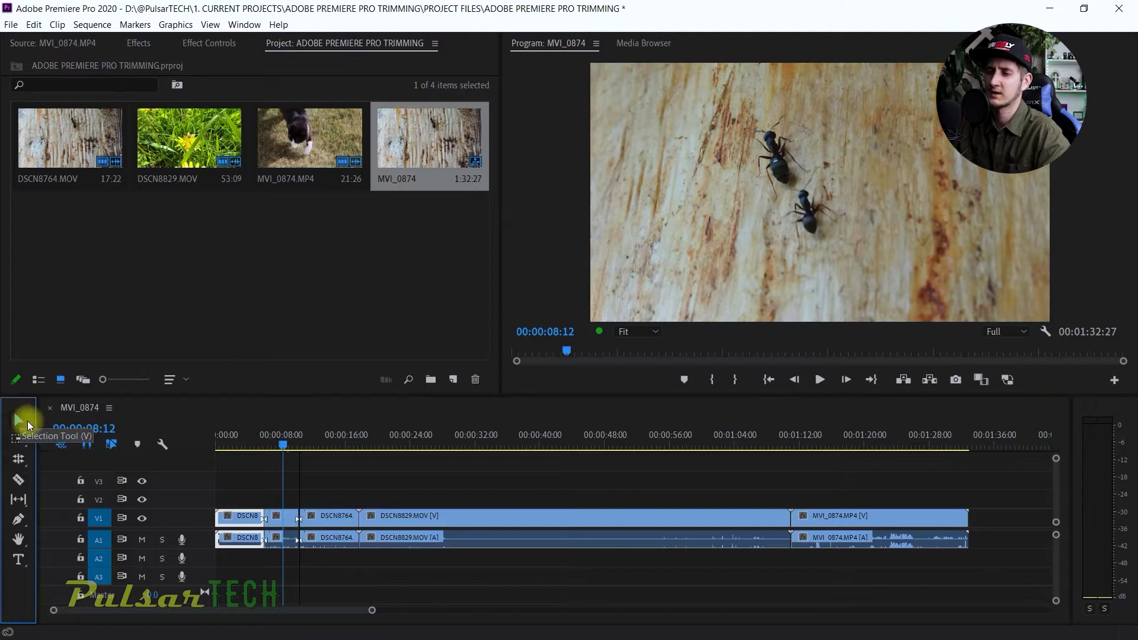
left_click(283, 524)
key("Delete")
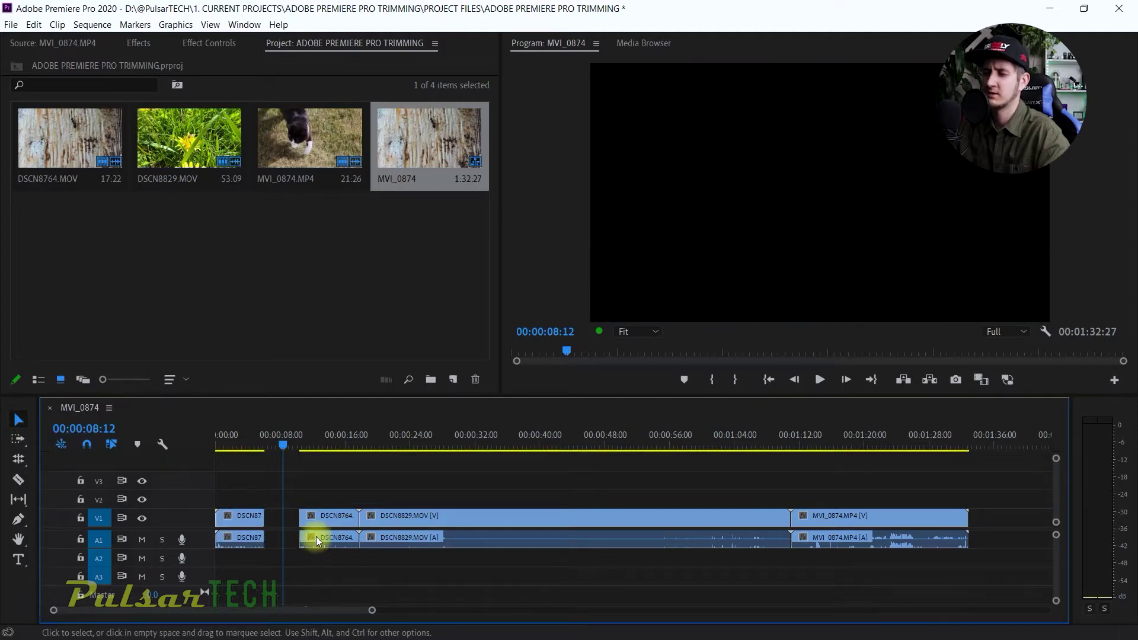
Close the gap by moving the remaining DSCN8764.MOV piece, DSCN8829.MOV and MVI_0874.MP4 back against their preceding clips.
left_click_drag(321, 522, 287, 526)
left_click_drag(373, 521, 339, 521)
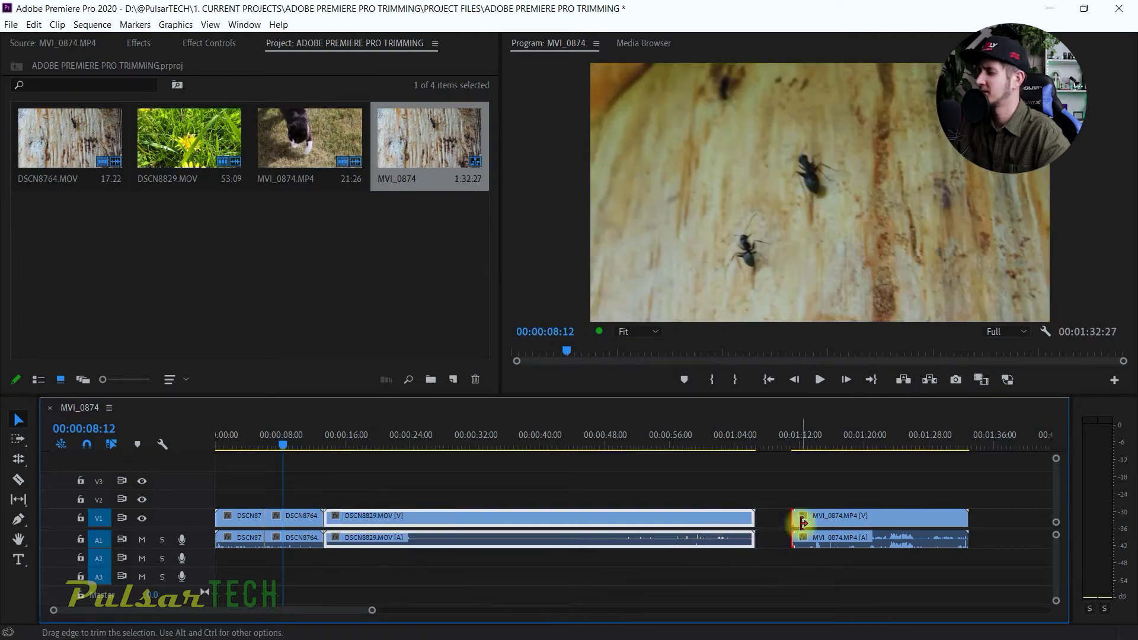
left_click_drag(806, 522, 778, 525)
Play the start of the sequence across the cut between the two DSCN8764.MOV pieces.
left_click(219, 517)
left_click(241, 437)
key("space")
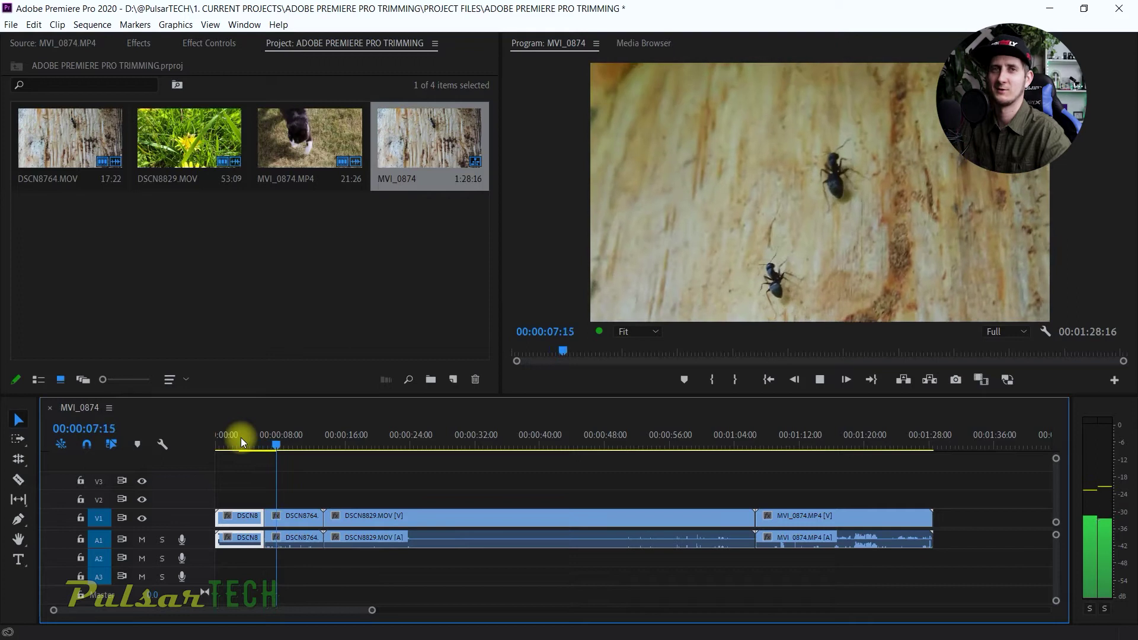
key("space")
key("d")
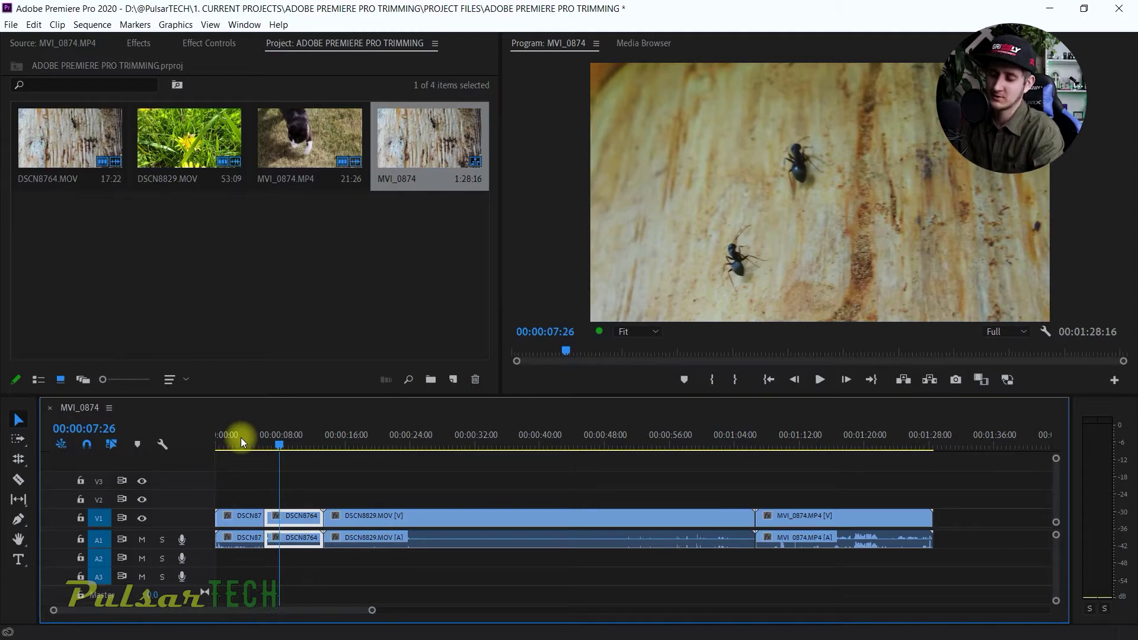
Undo the clip moves, the deletion and the razor cuts, and save the project.
key("ctrl+z")
key("ctrl+z")
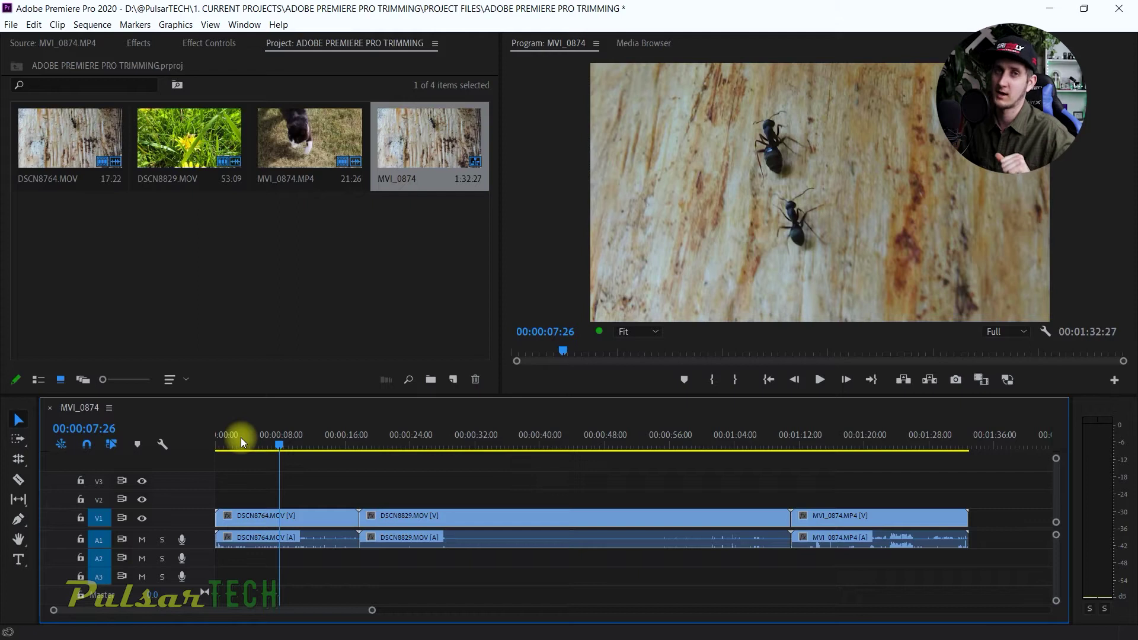
key("ctrl+s")
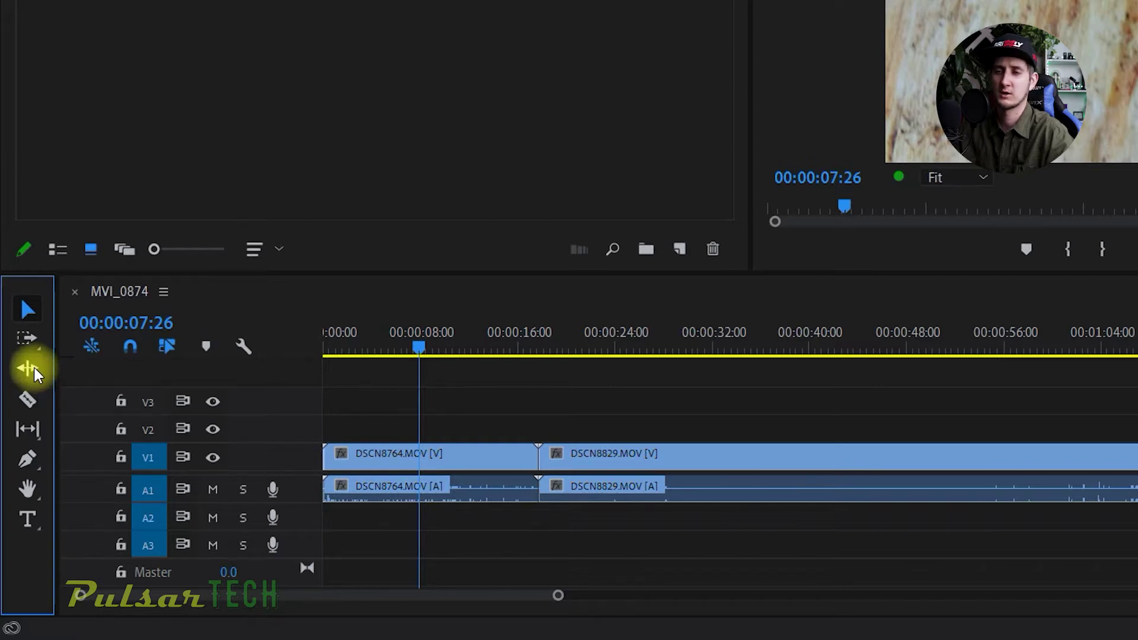
Activate the Ripple Edit tool and play the sequence across both edit points between the three clips.
left_click(35, 368)
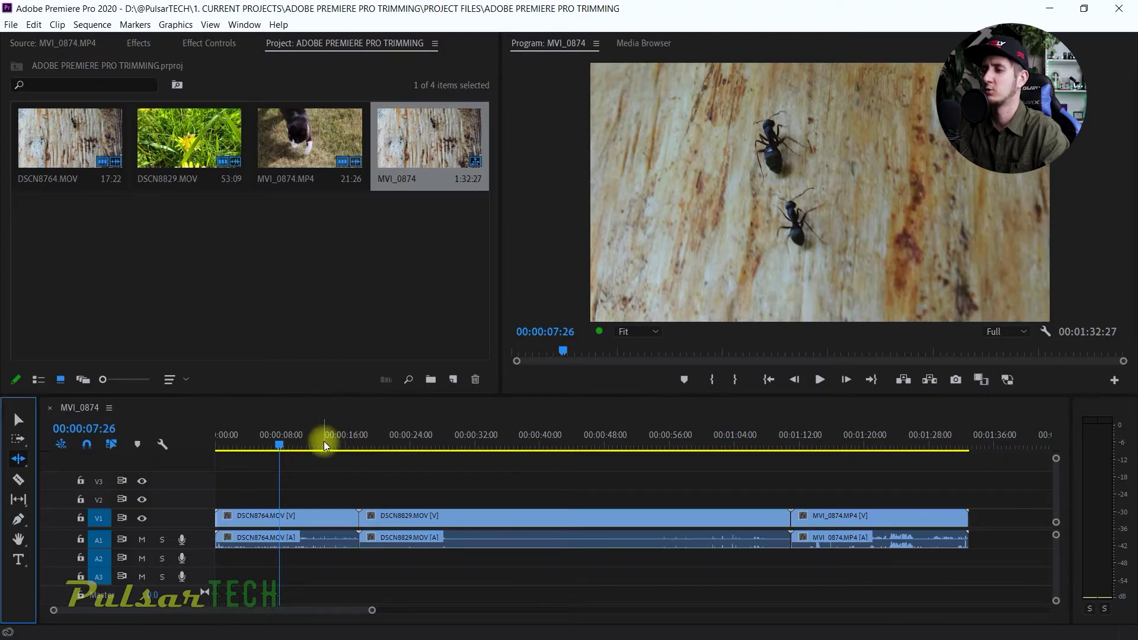
left_click(322, 440)
key("space")
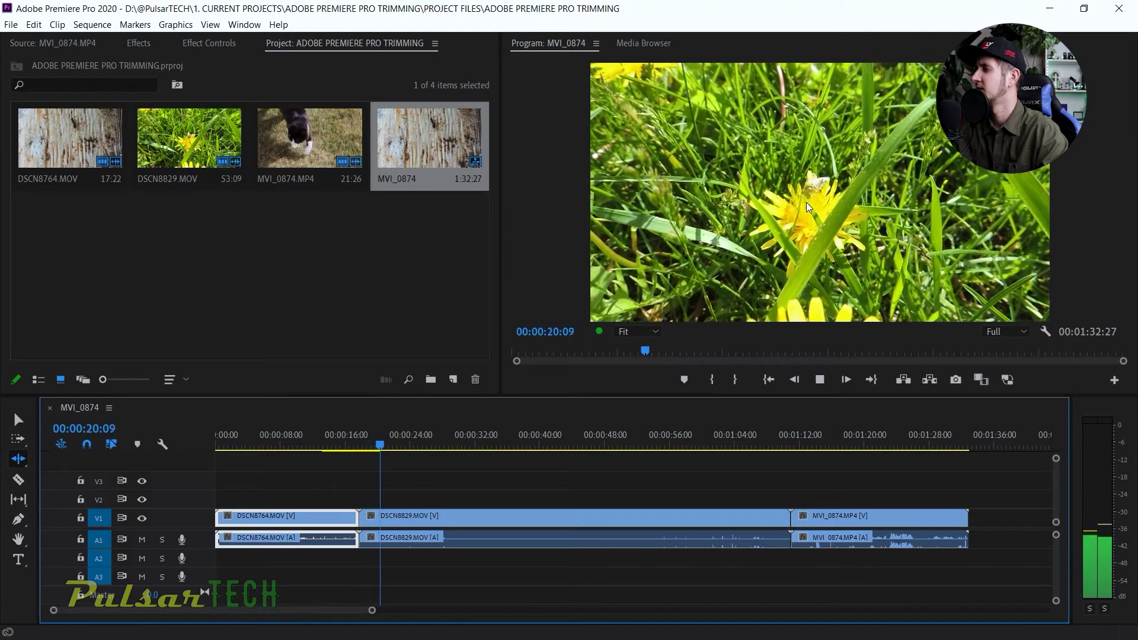
left_click(767, 440)
key("space")
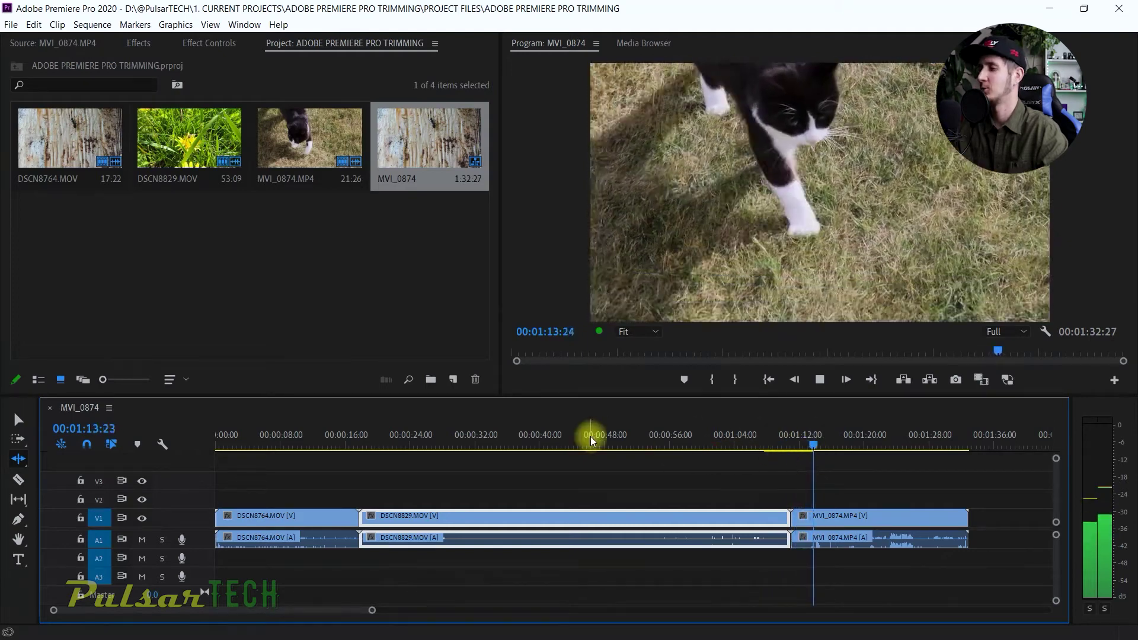
key("space")
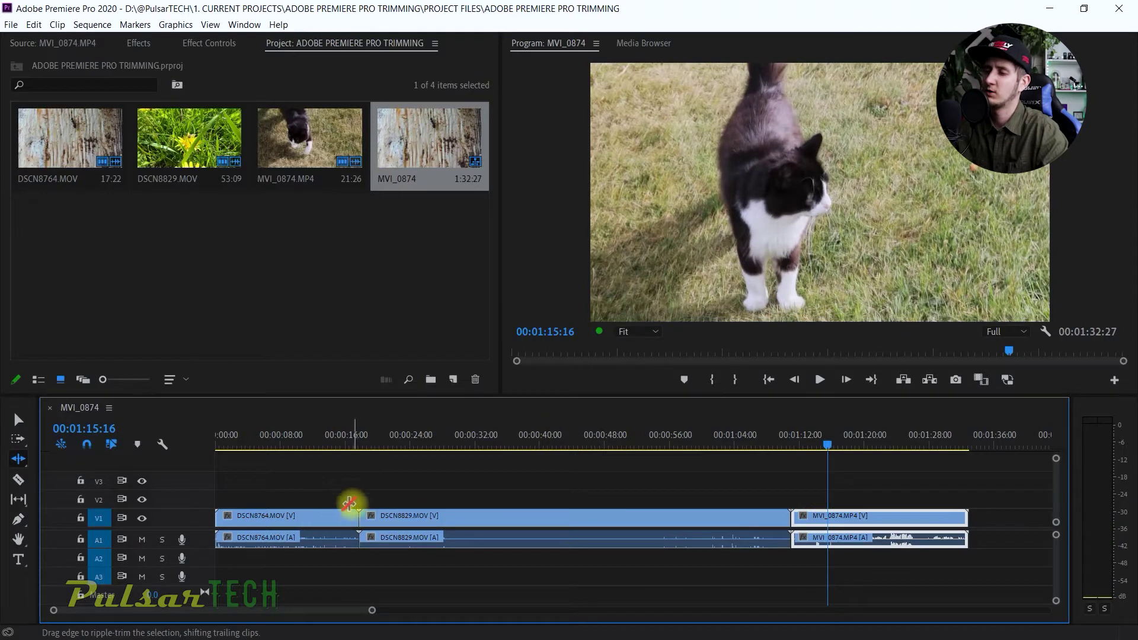
Trim about 2 seconds off the end of DSCN8764.MOV with the Selection tool.
left_click(19, 421)
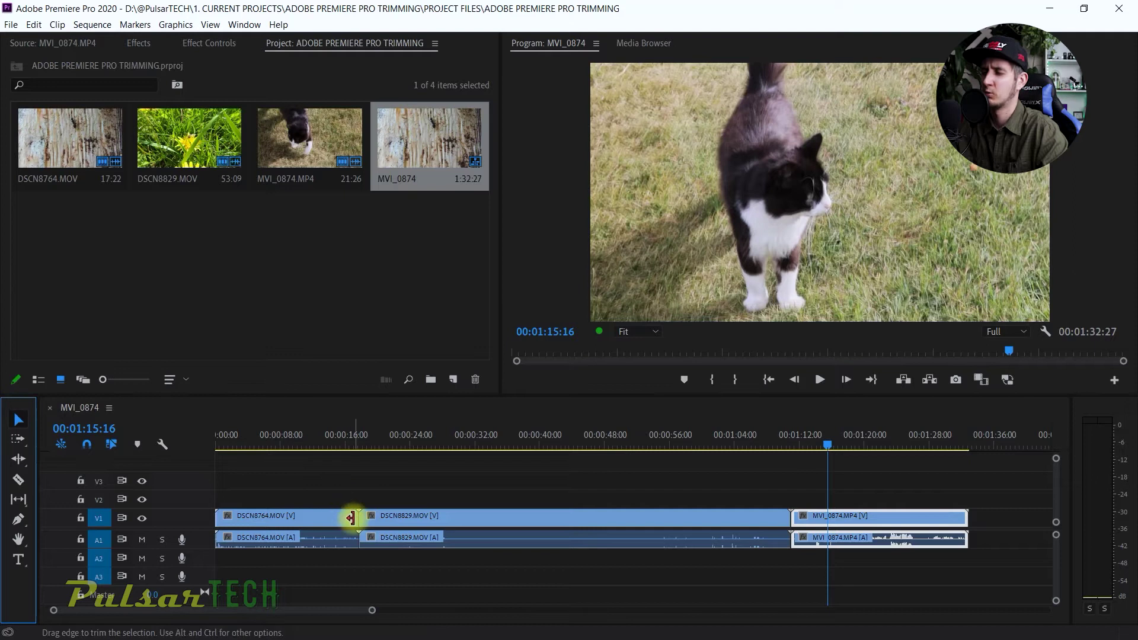
left_click(351, 518)
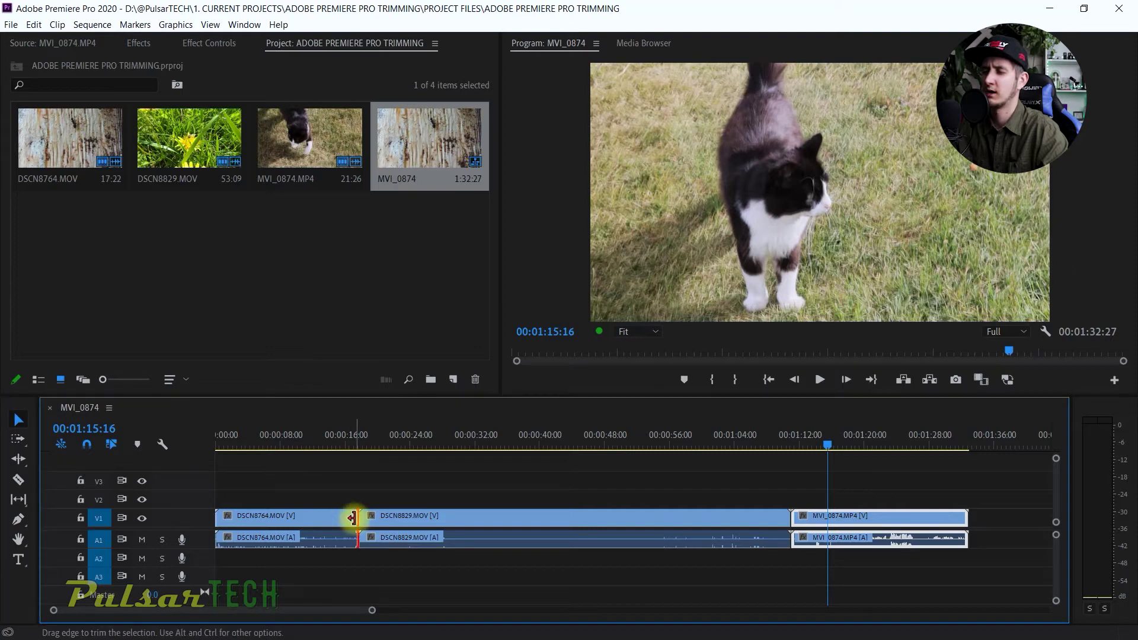
left_click(351, 518)
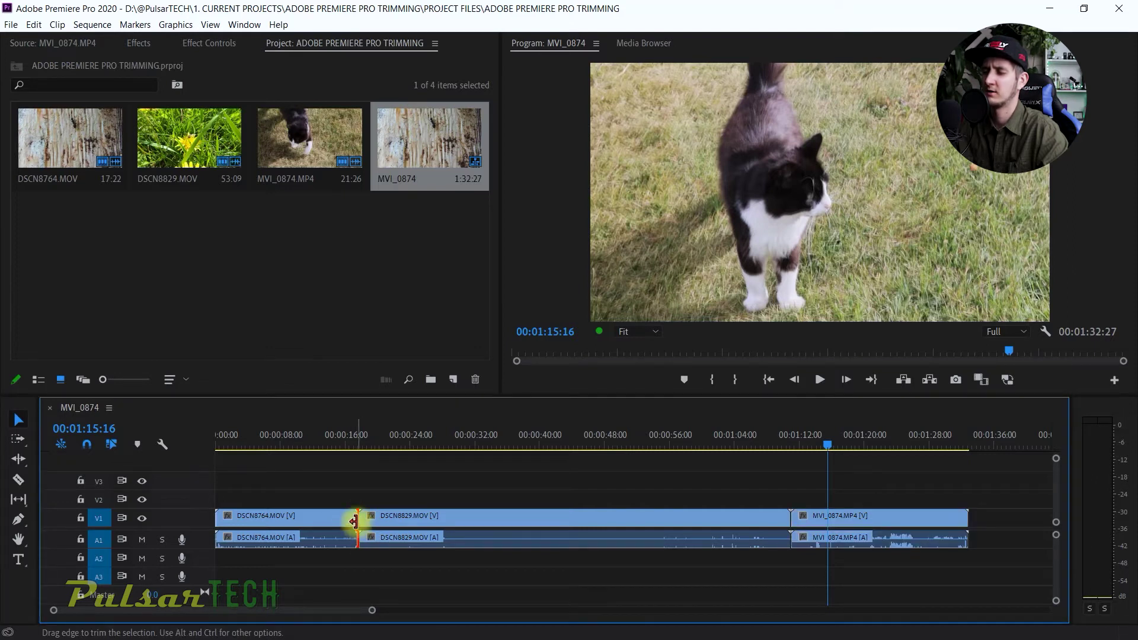
left_click_drag(350, 521, 335, 521)
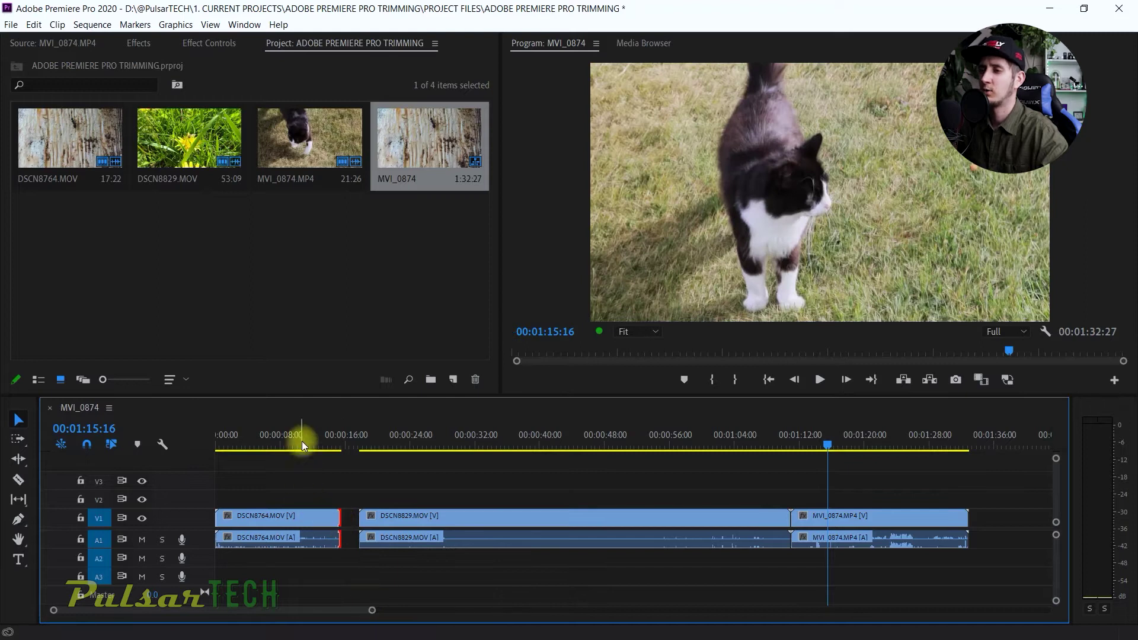
Play the sequence from the end of DSCN8764.MOV into the gap before DSCN8829.MOV.
left_click(318, 437)
key("space")
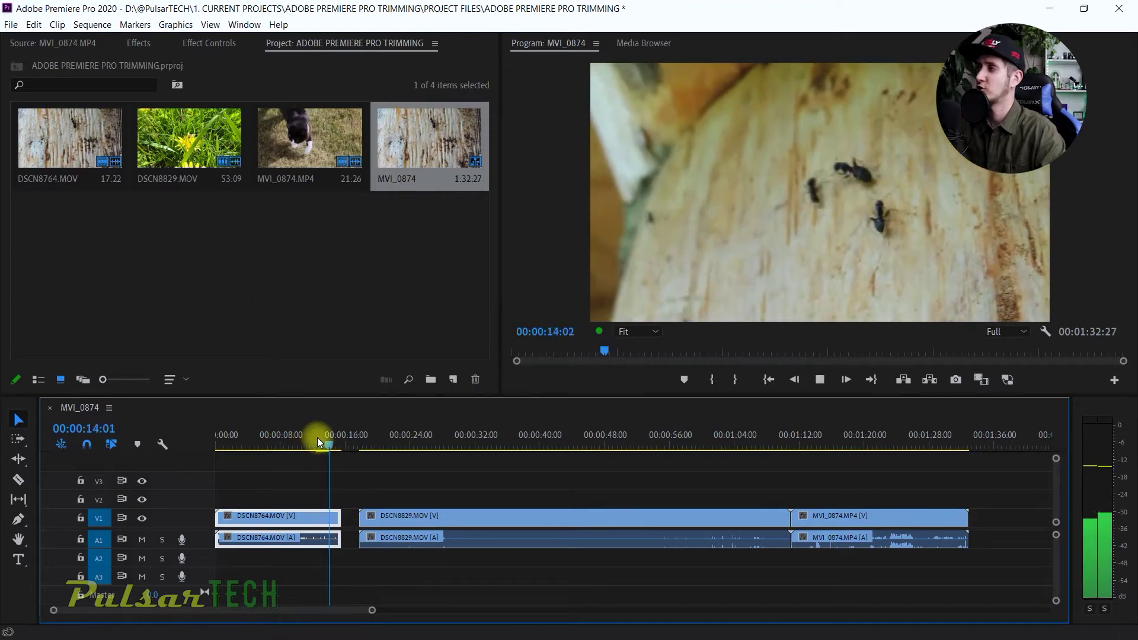
key("space")
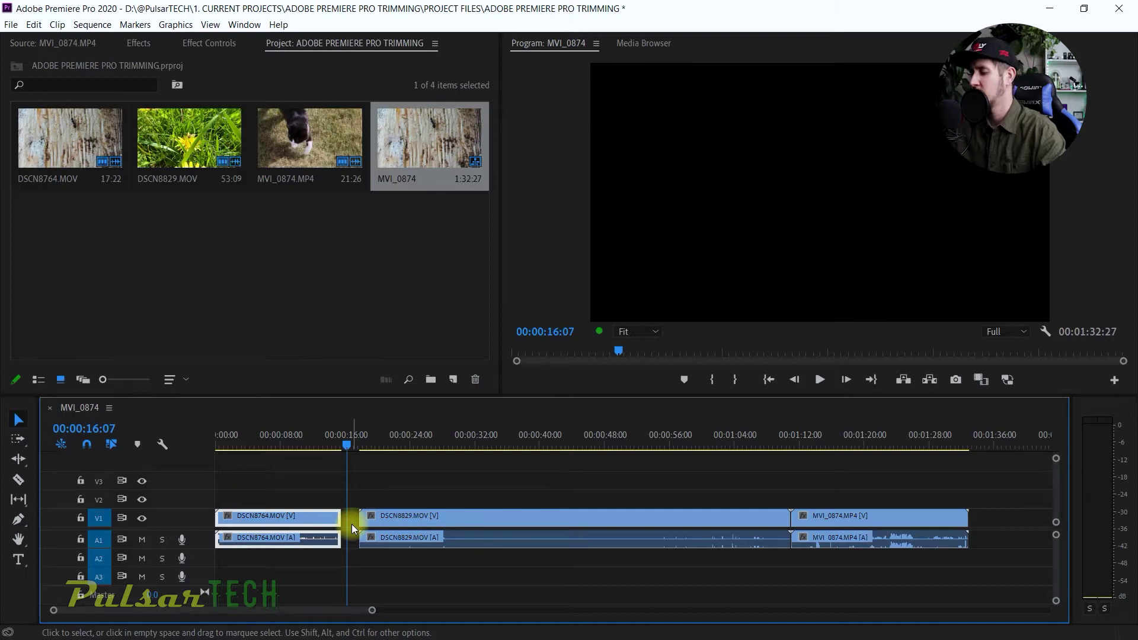
Examine the gap after DSCN8764.MOV at different timeline zoom levels and scrub through the sequence.
left_click(351, 524)
key("Delete")
key("minus")
key("minus")
key("minus")
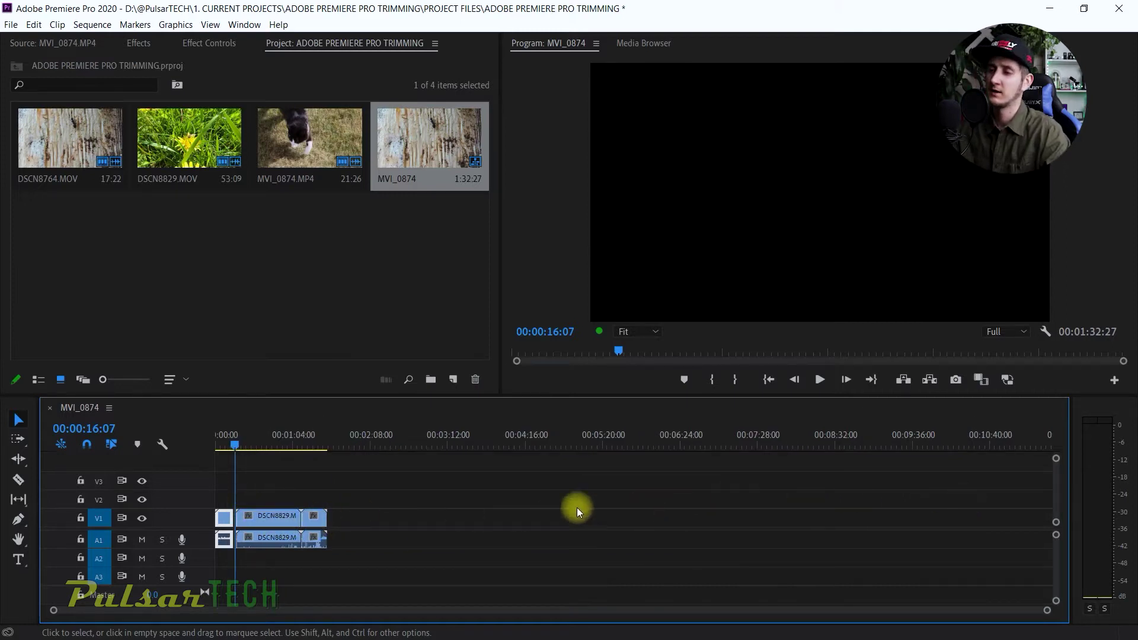
left_click(236, 519)
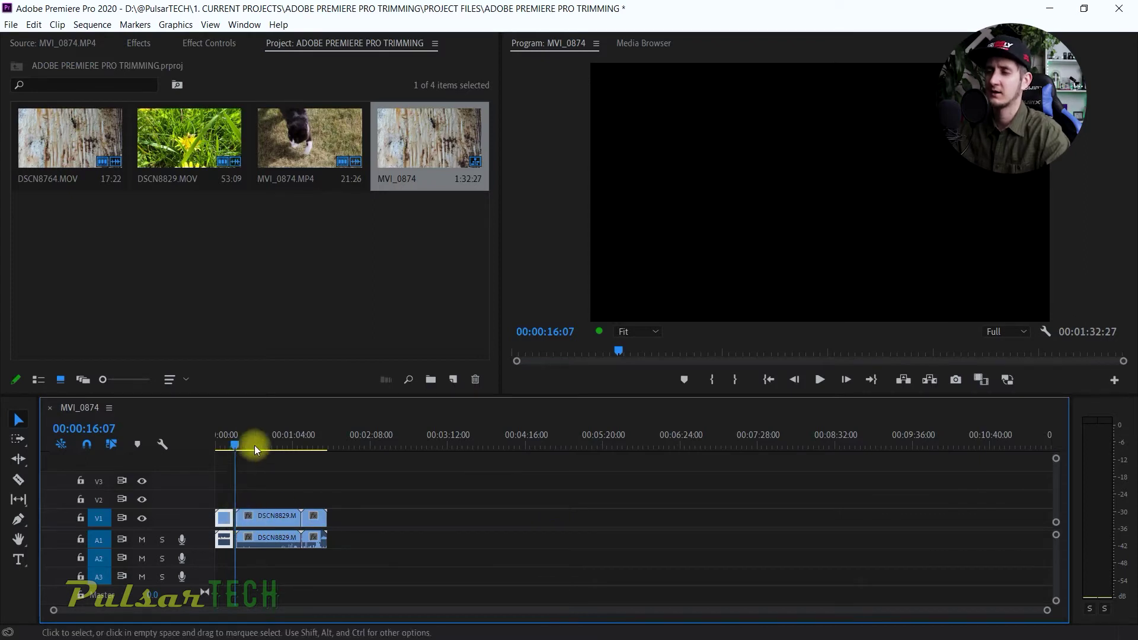
left_click(294, 445)
left_click_drag(294, 445, 224, 447)
key("equal")
key("equal")
key("equal")
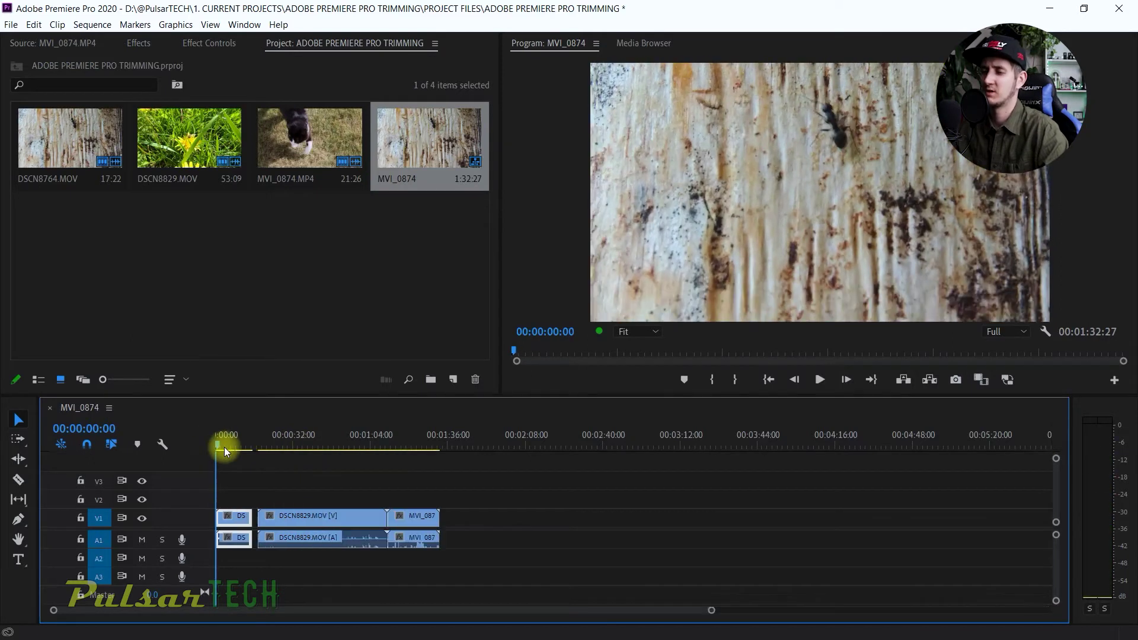
Ripple delete the gap between DSCN8764.MOV and DSCN8829.MOV.
left_click(358, 444)
key("space")
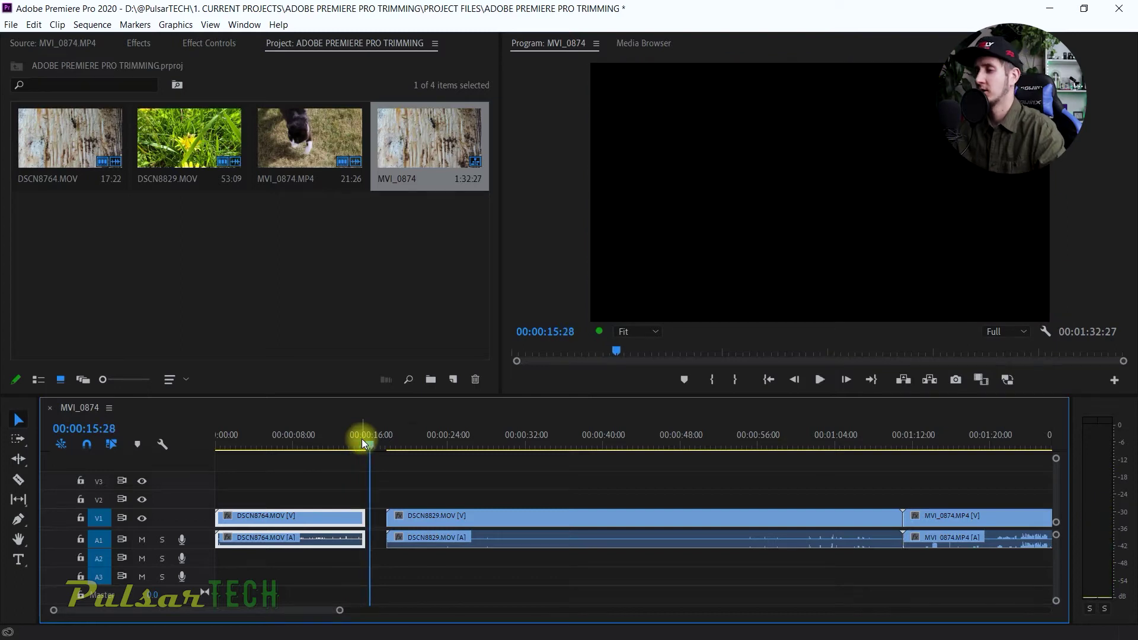
right_click(377, 522)
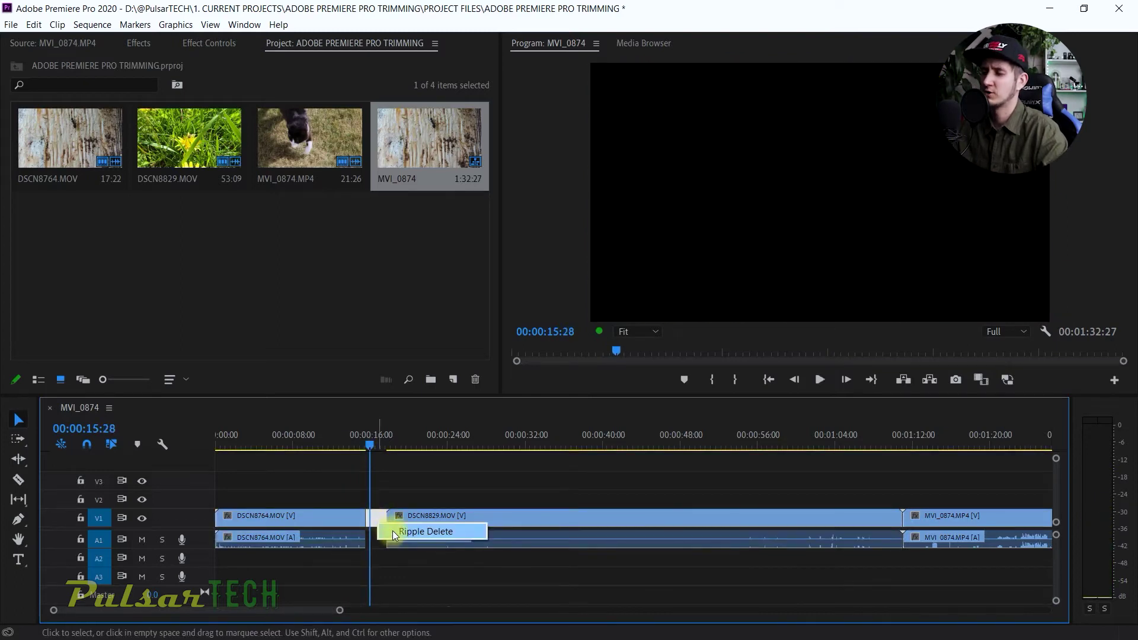
left_click(424, 532)
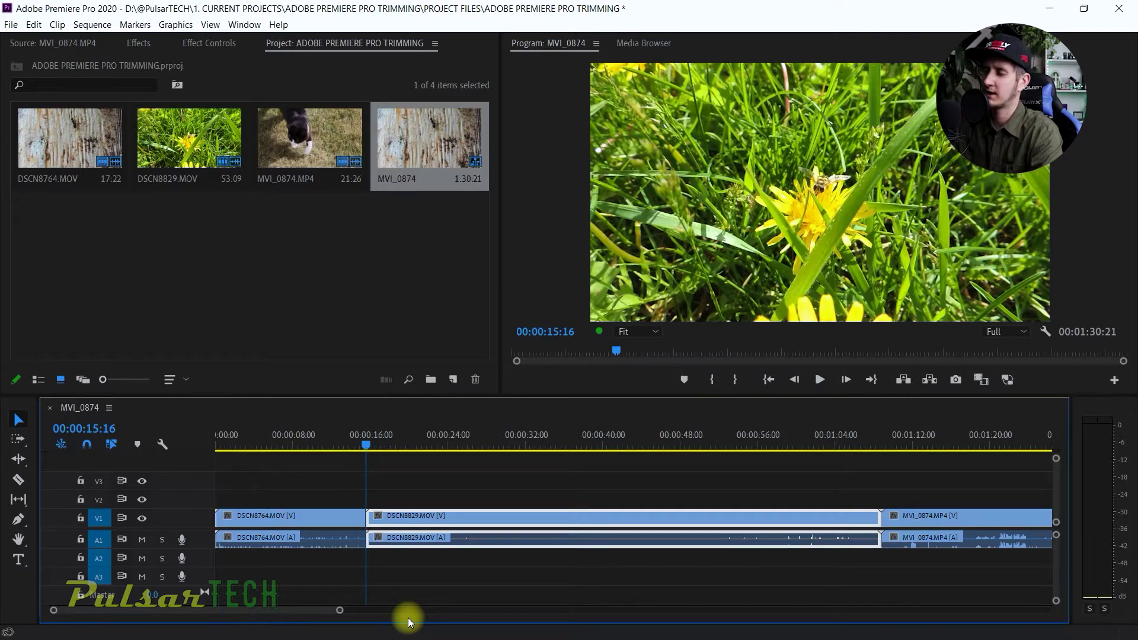
Undo the ripple delete of the gap and the end trim of DSCN8764.MOV.
key("ctrl+z")
key("ctrl+shift+z")
key("ctrl+z")
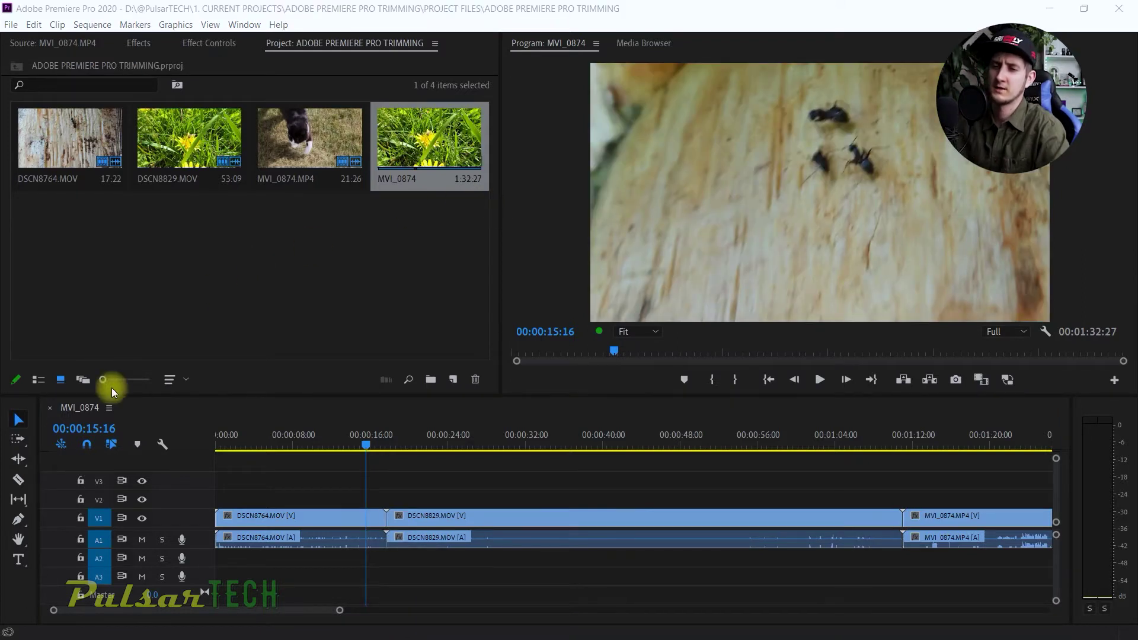
Ripple trim the end of DSCN8764.MOV to a duration of about 00:00:11:02 with the Ripple Edit tool and revert the trim.
left_click(21, 456)
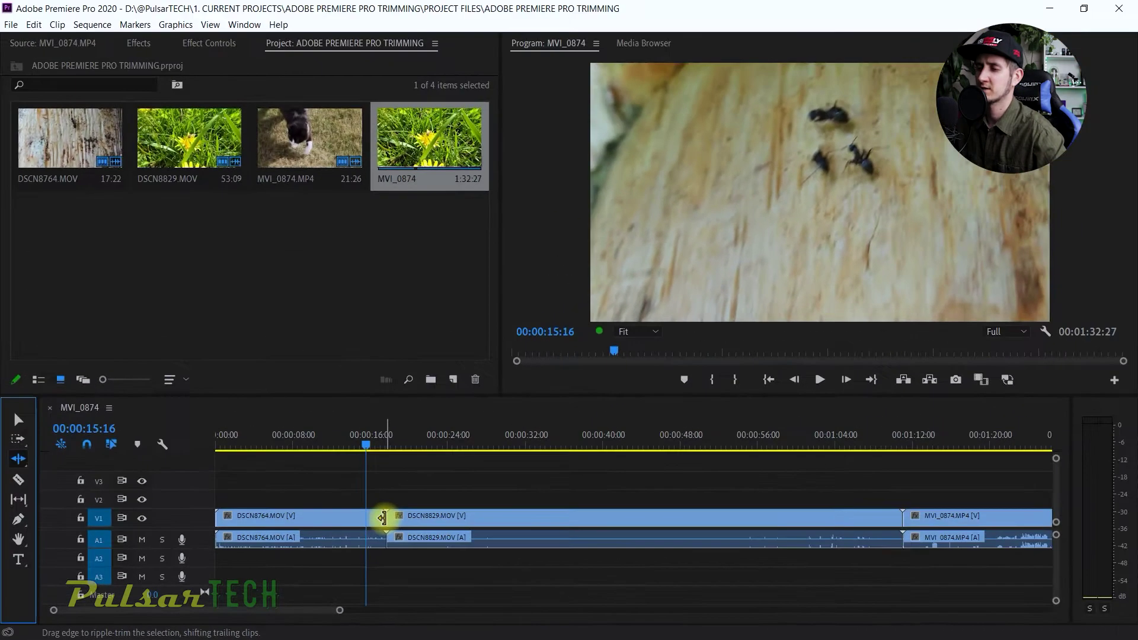
left_click_drag(381, 519, 318, 520)
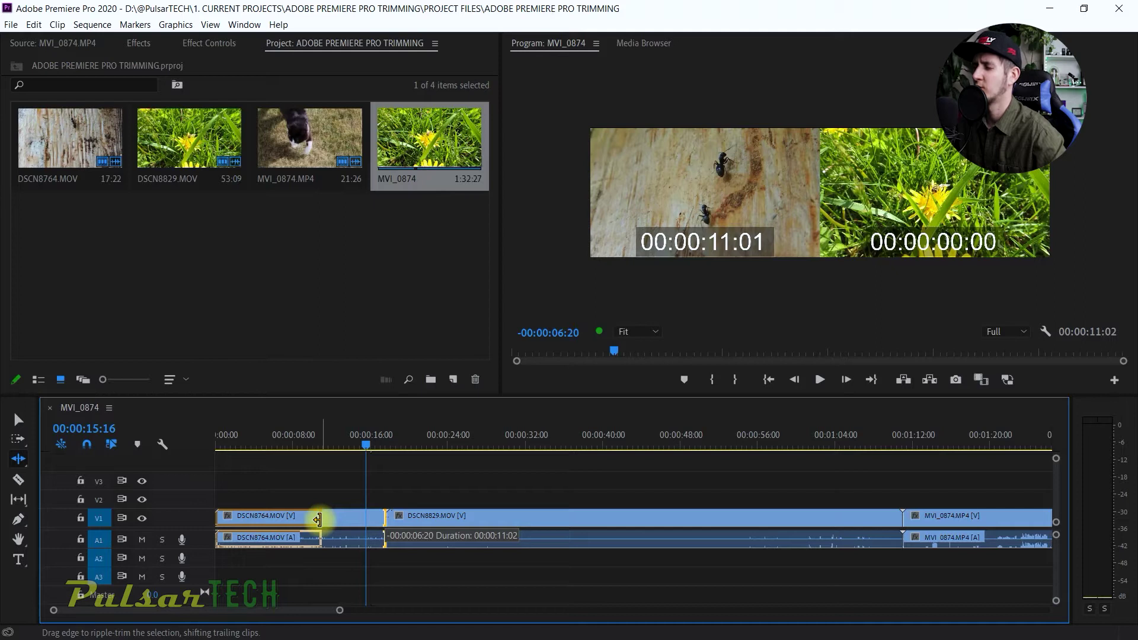
left_click_drag(319, 520, 318, 520)
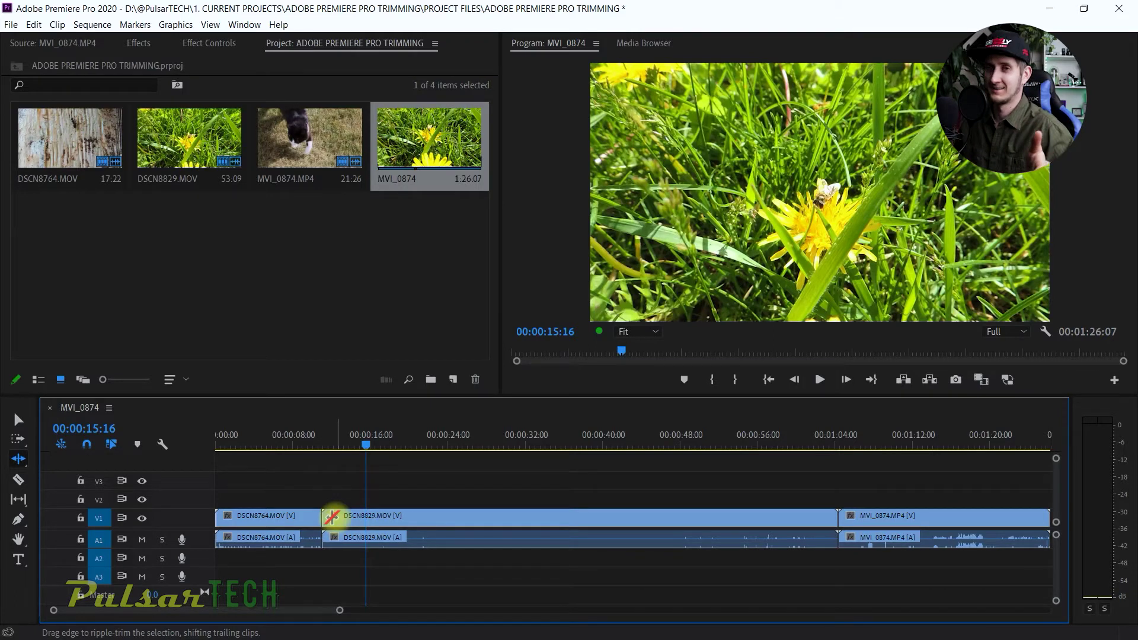
left_click_drag(332, 517, 385, 517)
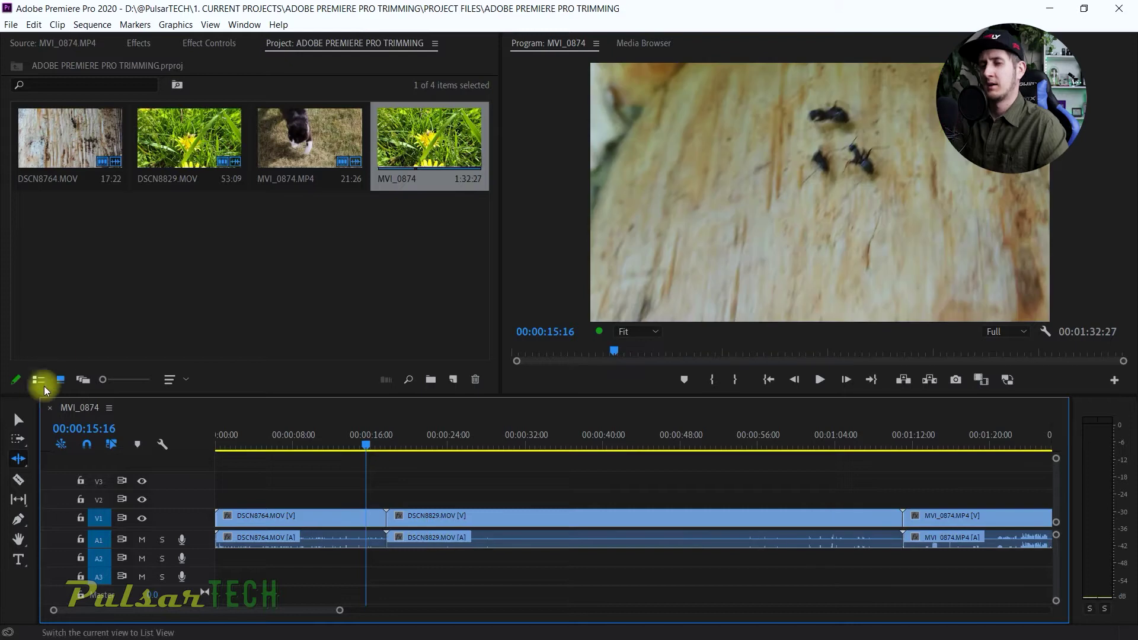
Ripple trim the start of DSCN8829.MOV from the Selection tool to a duration of about 00:00:23:11 and play the result.
left_click(17, 419)
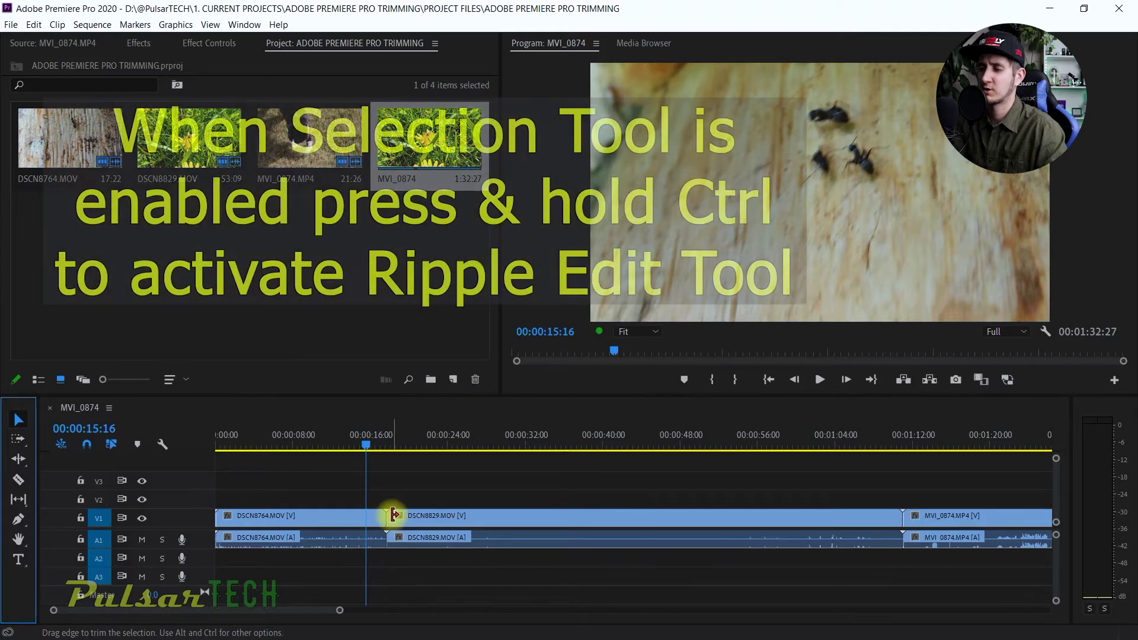
key("ctrl")
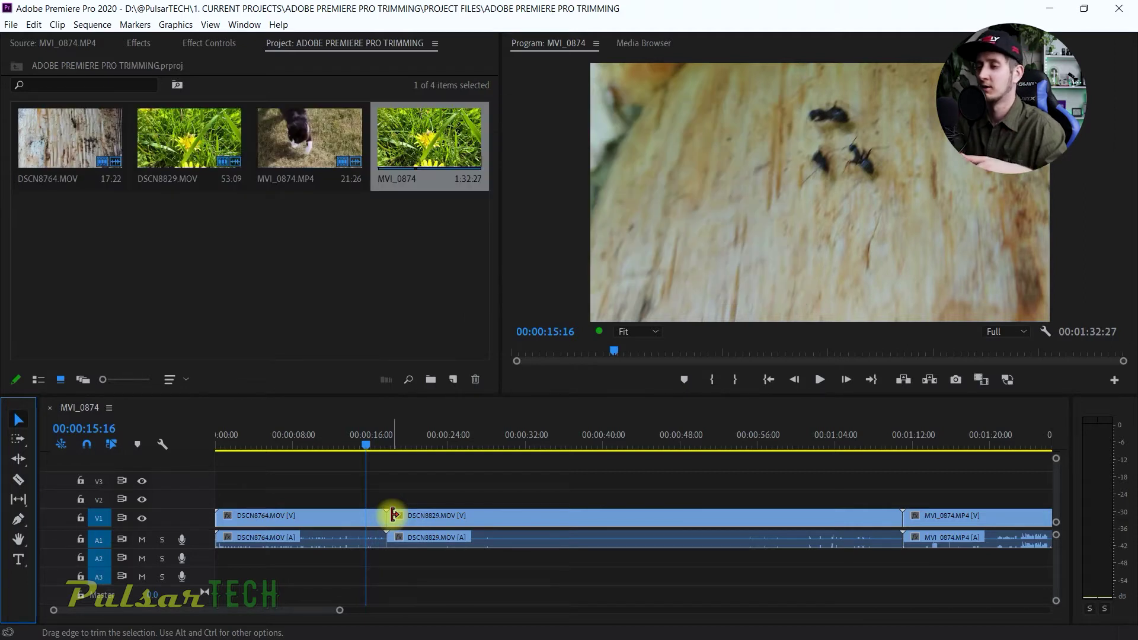
left_click_drag(394, 515, 681, 560)
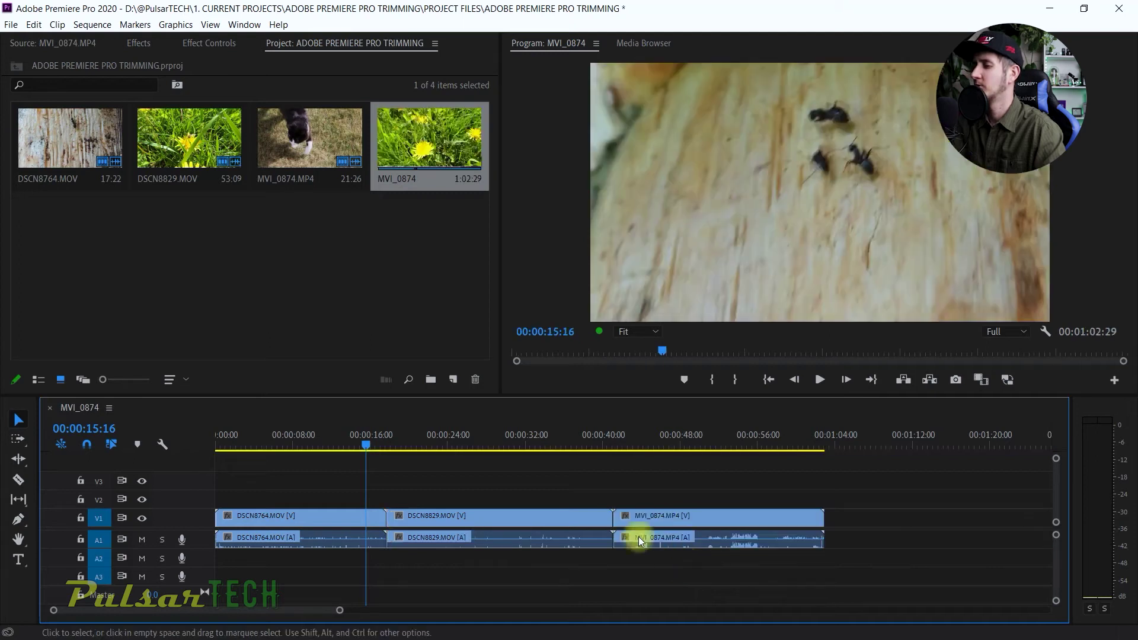
key("space")
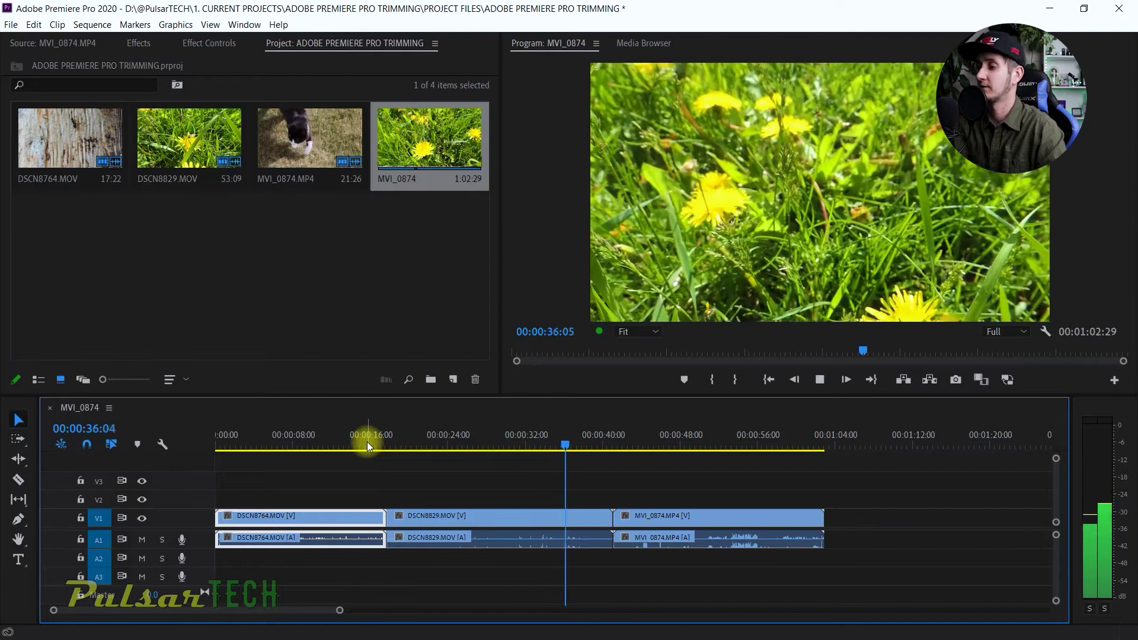
key("space")
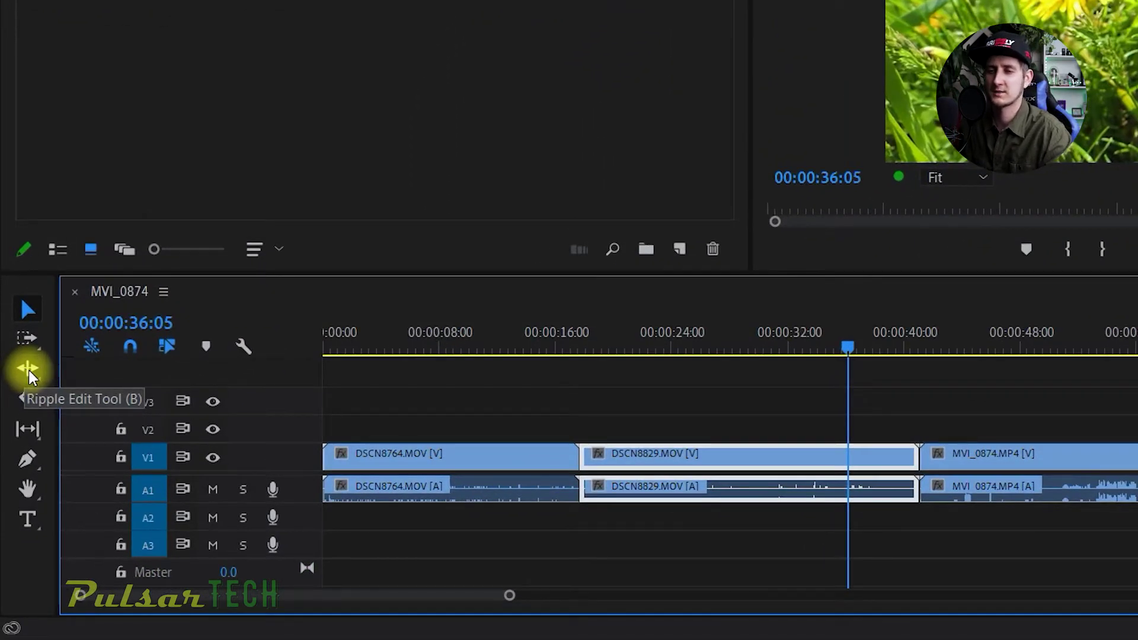
Activate the Rolling Edit tool in place of the Ripple Edit tool.
left_click(28, 372)
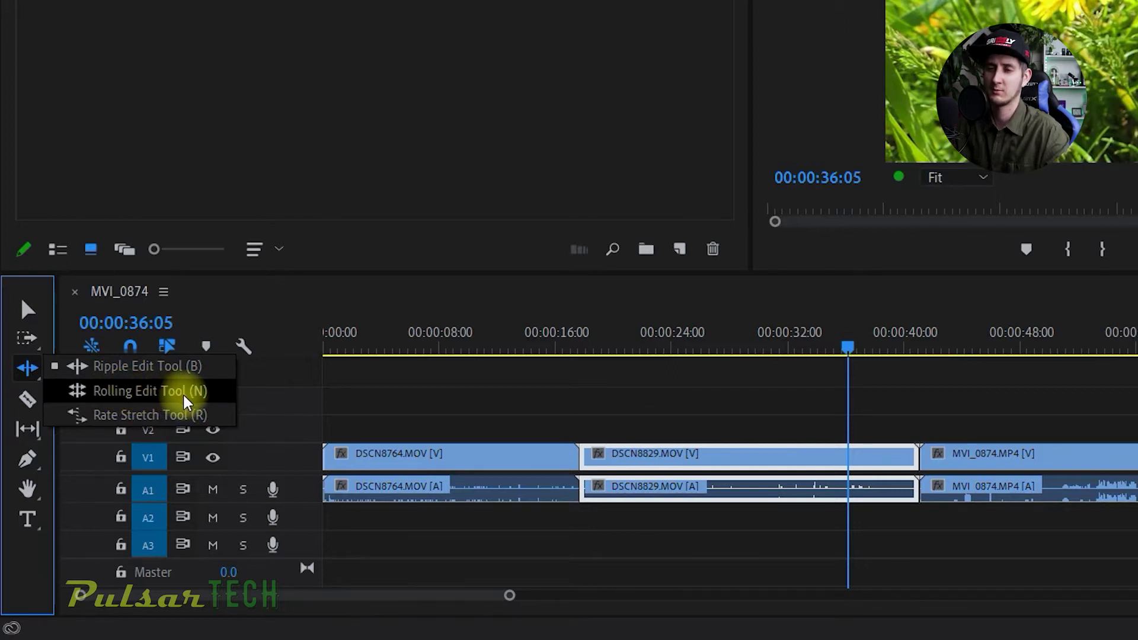
left_click(140, 392)
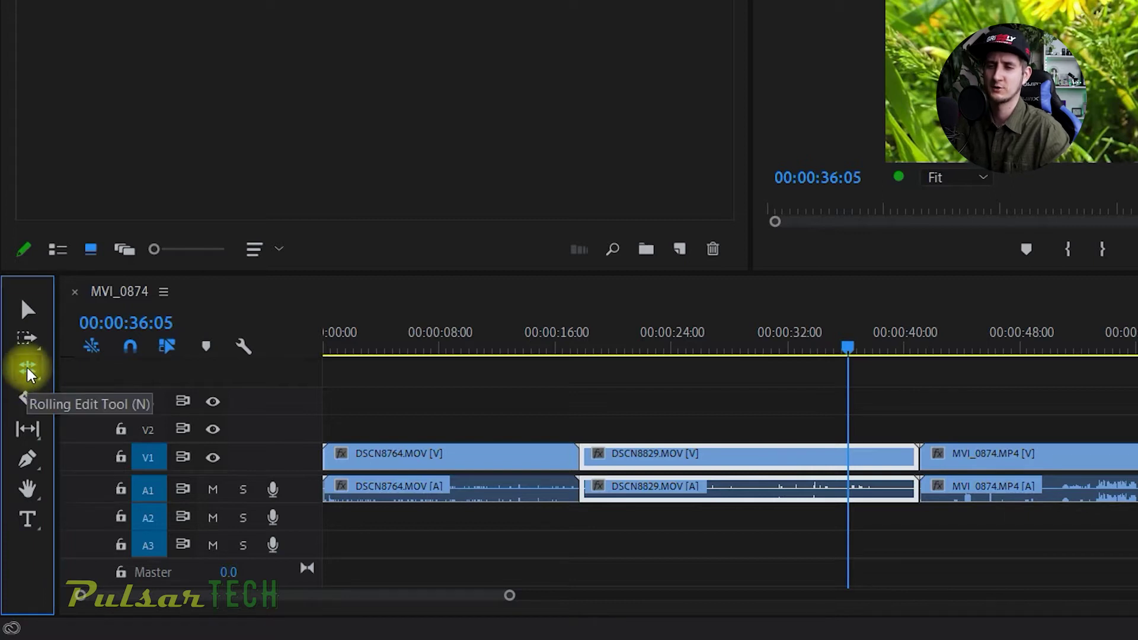
left_click(521, 314)
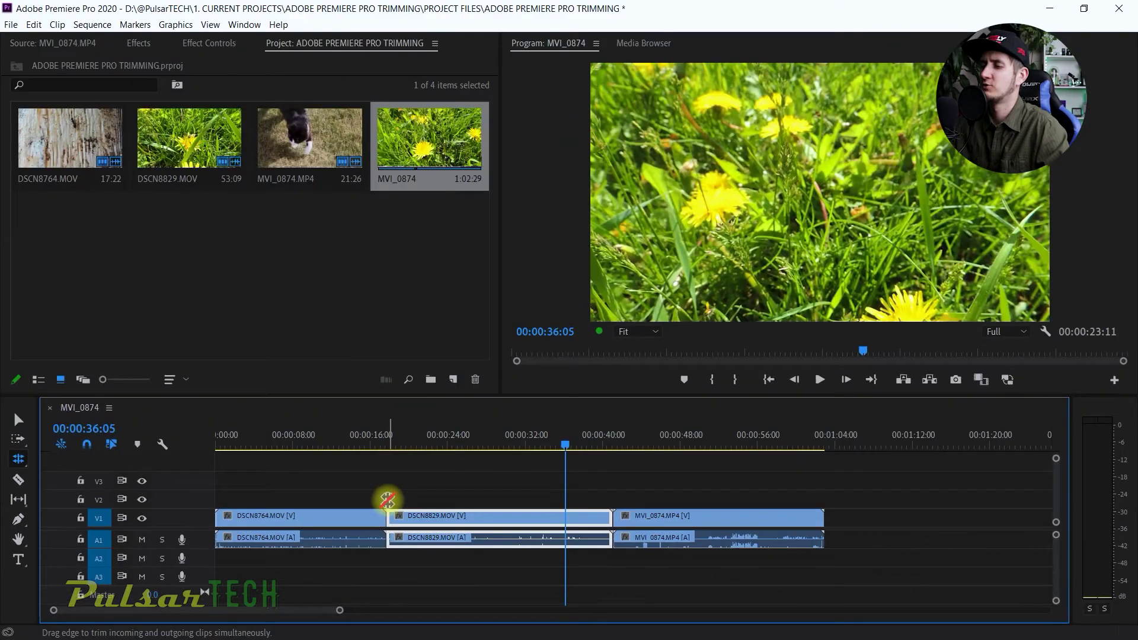
Scrub and play the footage on both sides of the cut between DSCN8764.MOV and DSCN8829.MOV.
left_click(389, 437)
left_click_drag(390, 437, 398, 439)
key("space")
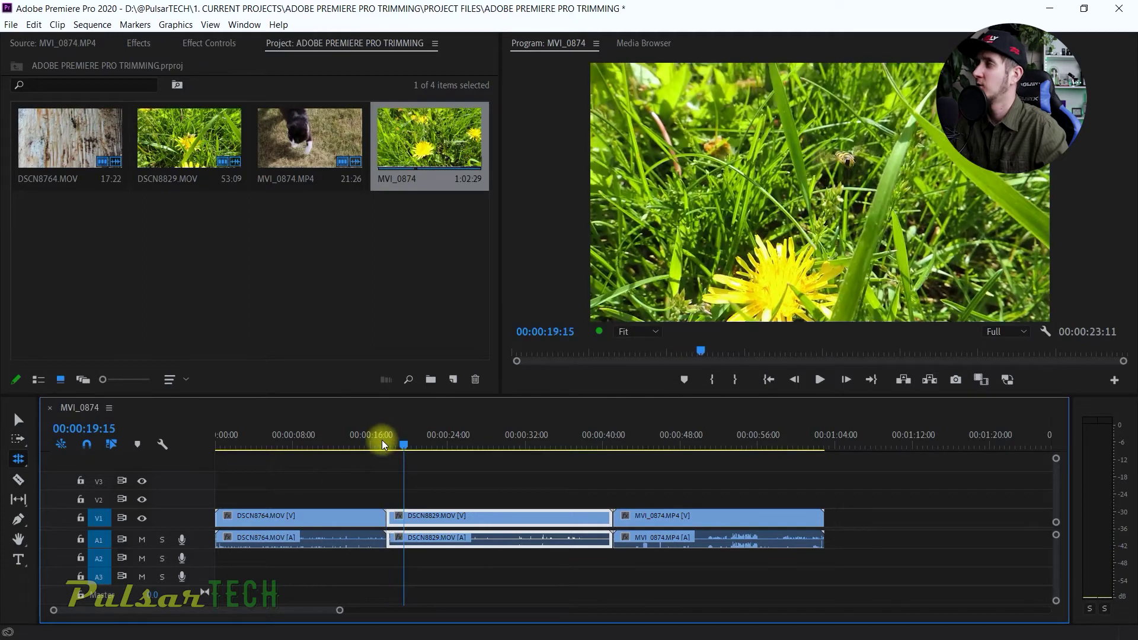
left_click(382, 443)
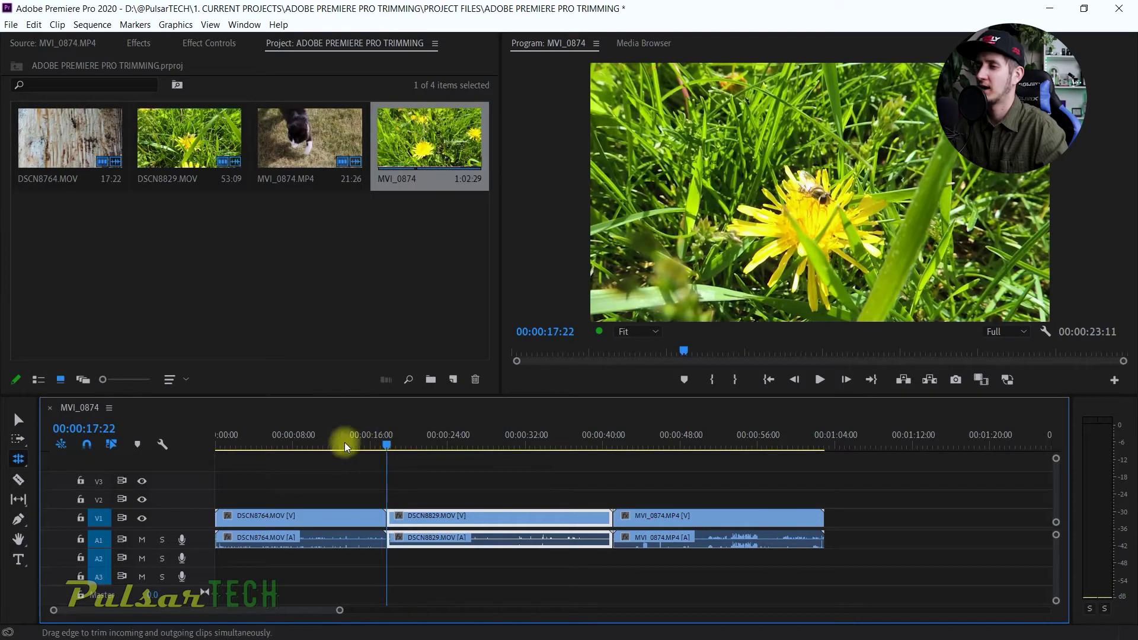
left_click(309, 442)
key("space")
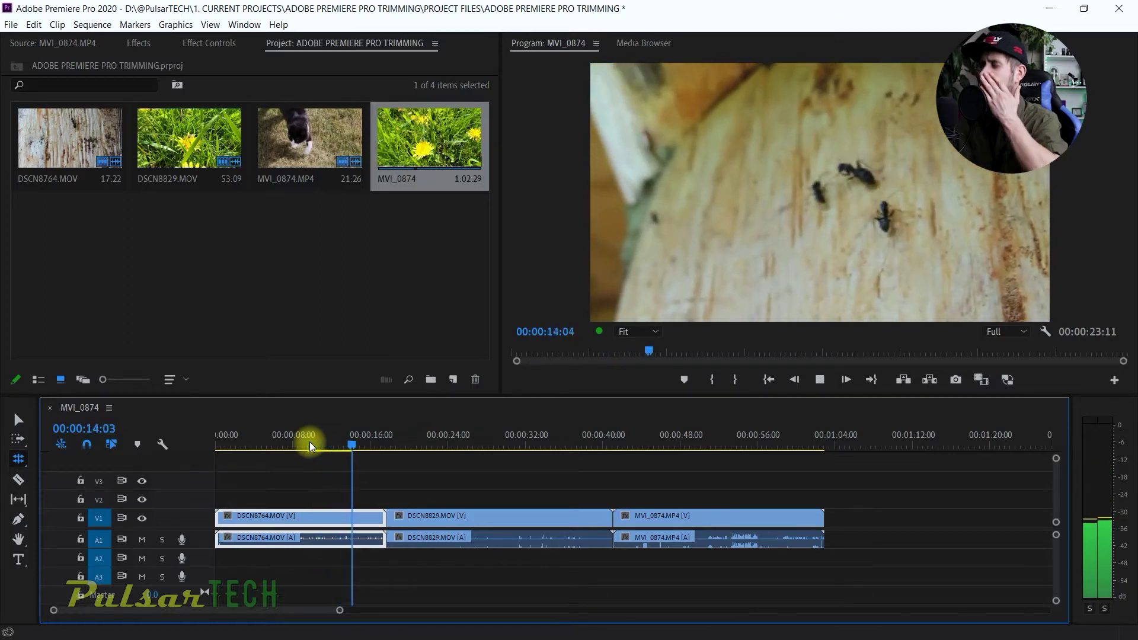
left_click(311, 442)
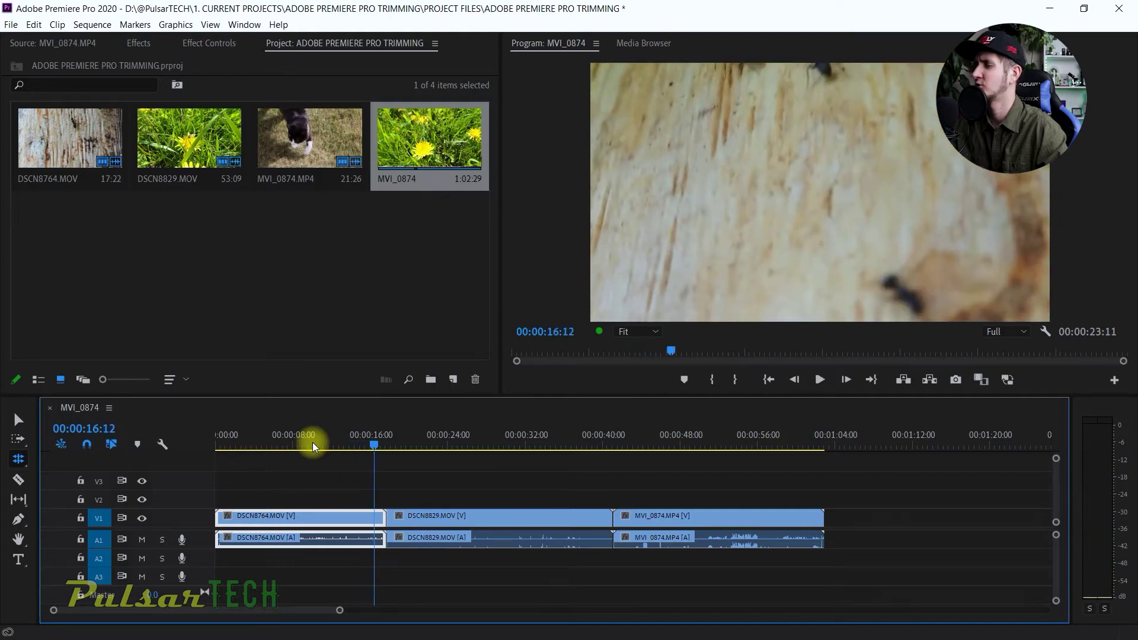
left_click(312, 443)
key("space")
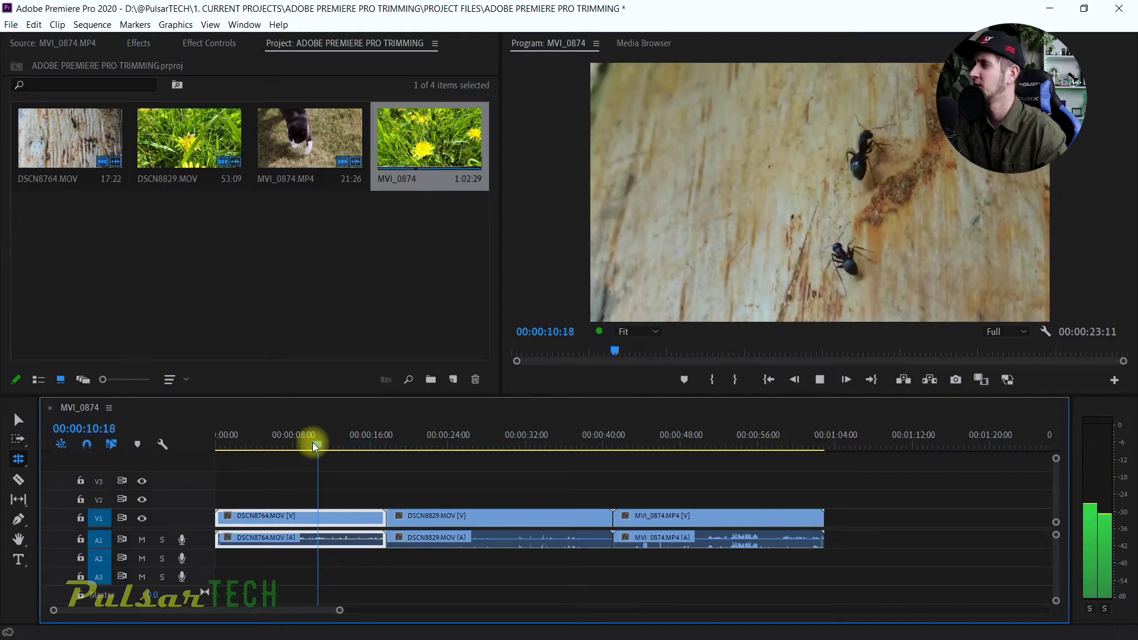
key("space")
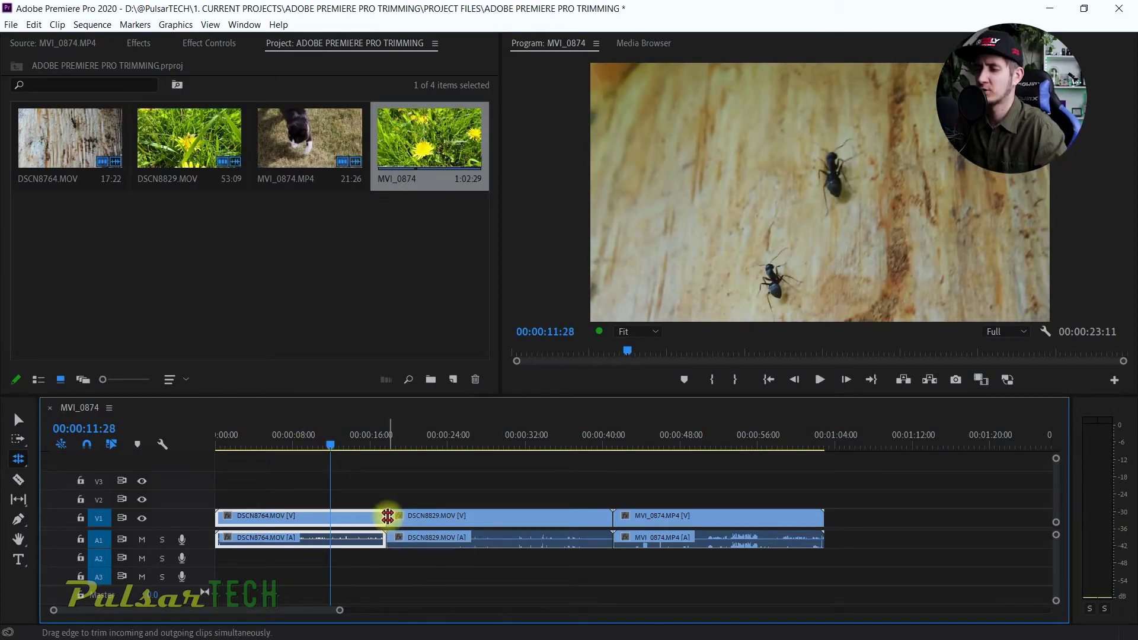
Roll the cut between DSCN8764.MOV and DSCN8829.MOV earlier to the playhead at 00:00:11:28.
left_click_drag(388, 517, 356, 520)
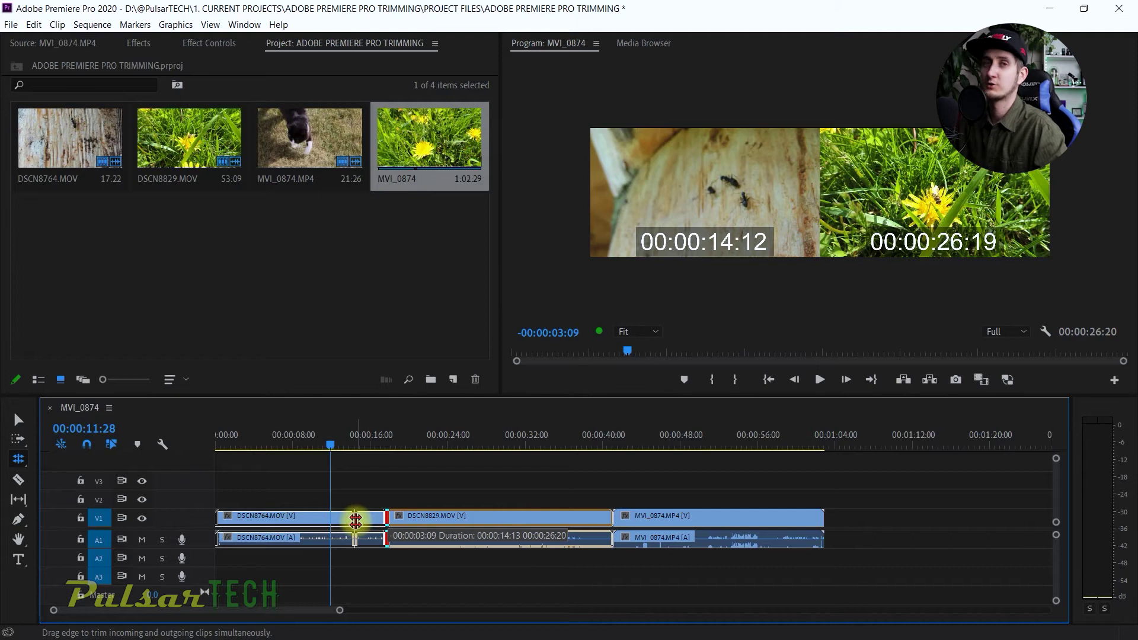
left_click_drag(356, 519, 330, 520)
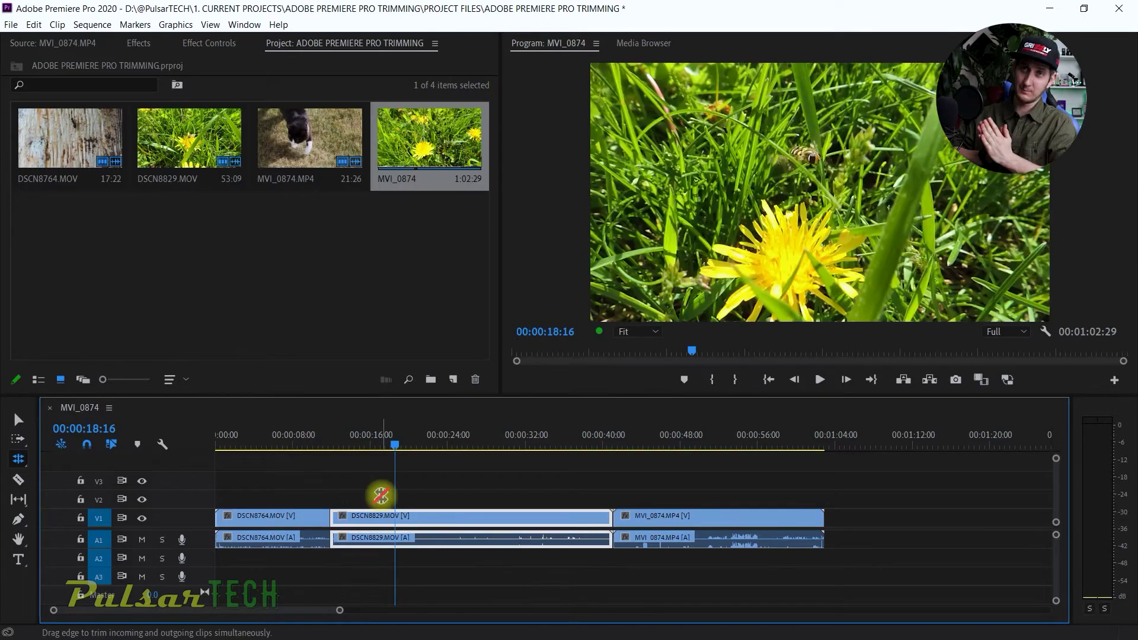
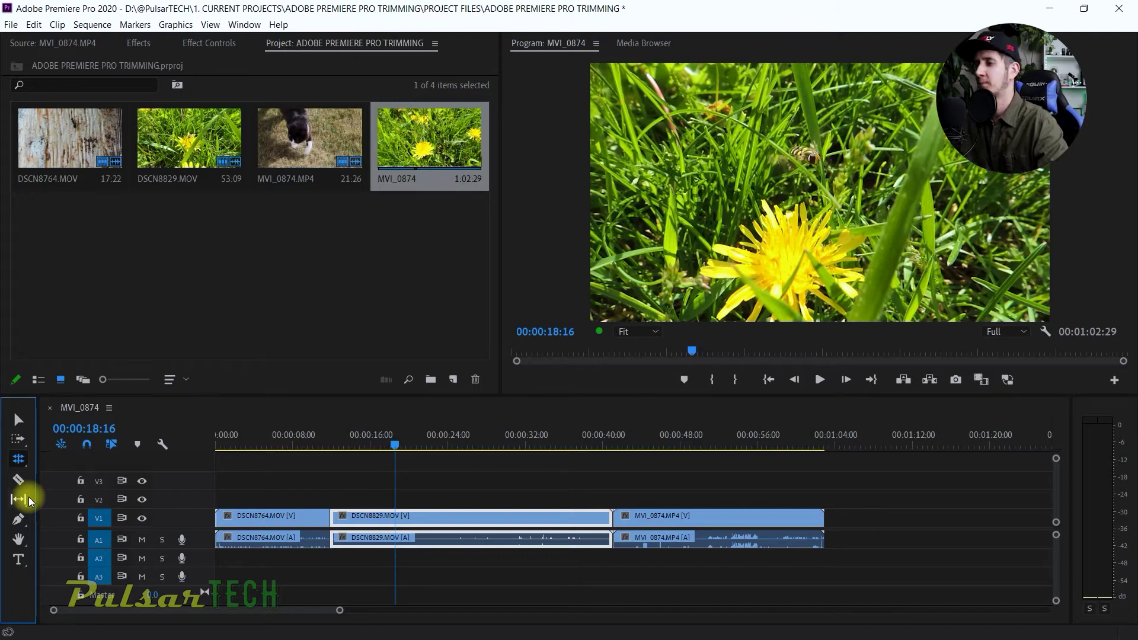
Ripple trim the end of DSCN8829.MOV by about 17 seconds using the Selection tool's ripple mode.
mouse_move(396, 453)
left_mouse_down()
mouse_move(414, 453)
mouse_move(381, 457)
left_mouse_up()
left_click(18, 419)
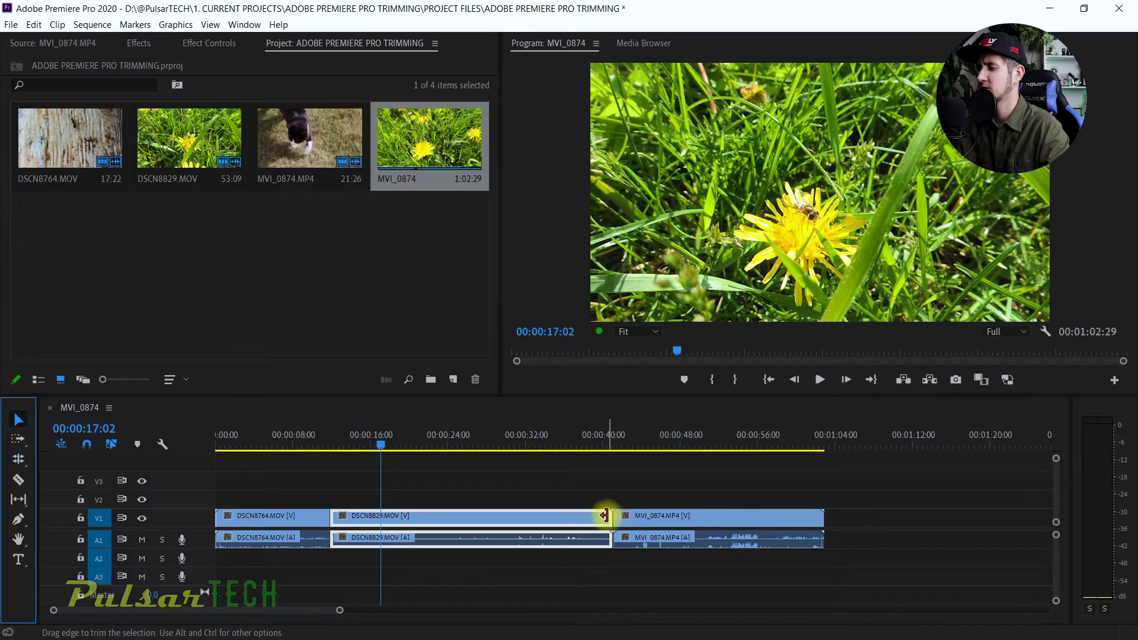
left_click_drag(605, 515, 445, 516)
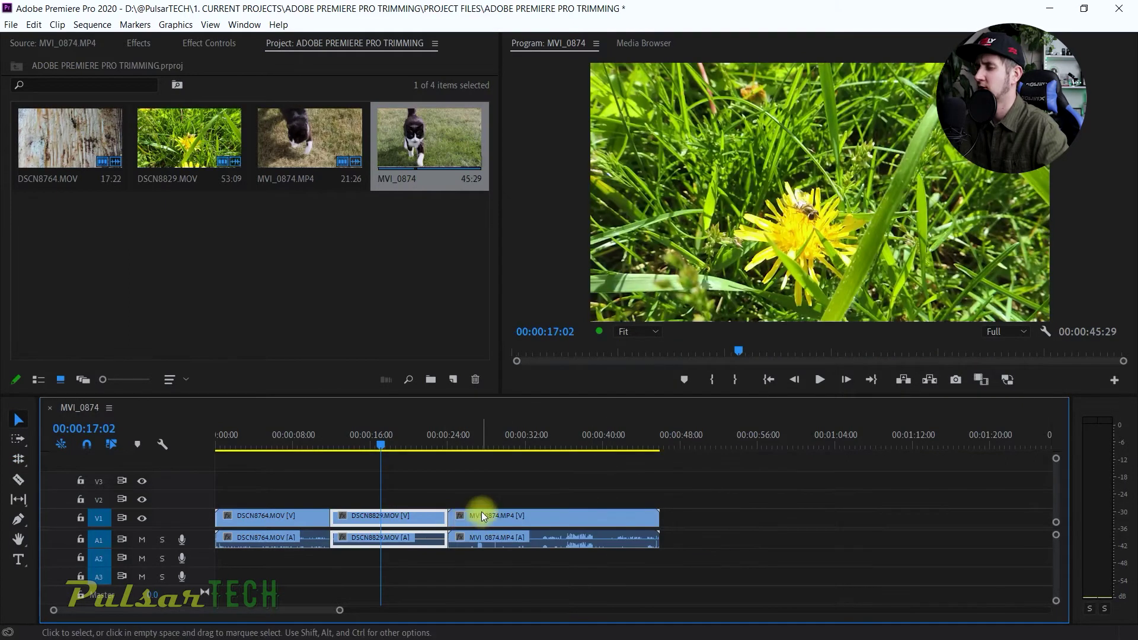
Preview MVI_0874.MP4 and ripple trim its start and end so the sequence ends at about 00:00:32:22.
left_click(485, 427)
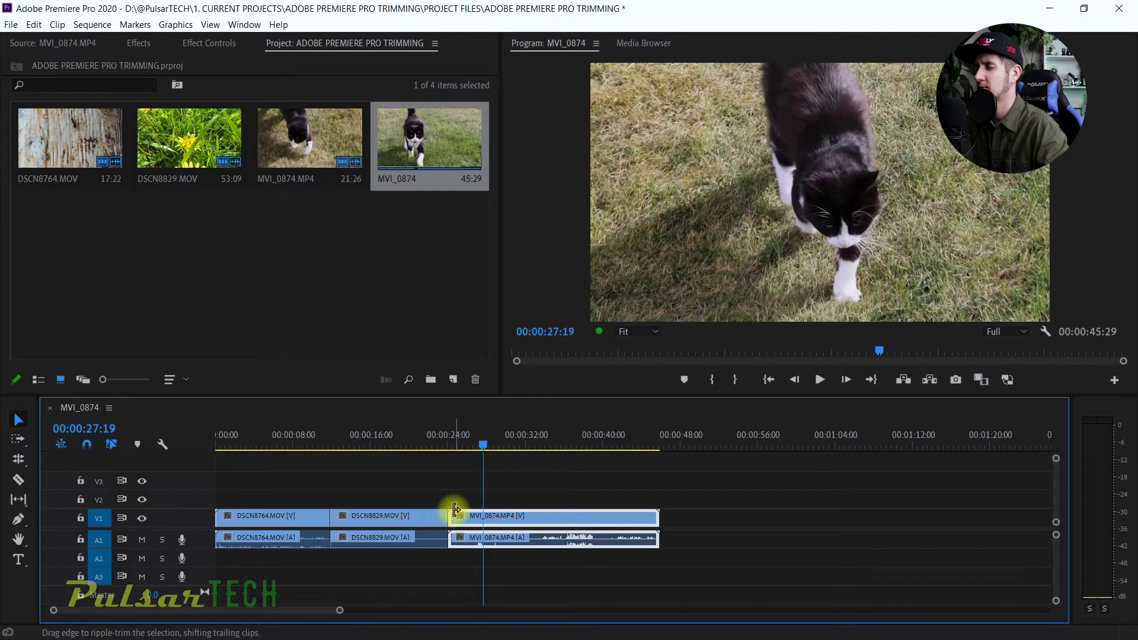
left_click(453, 444)
key("space")
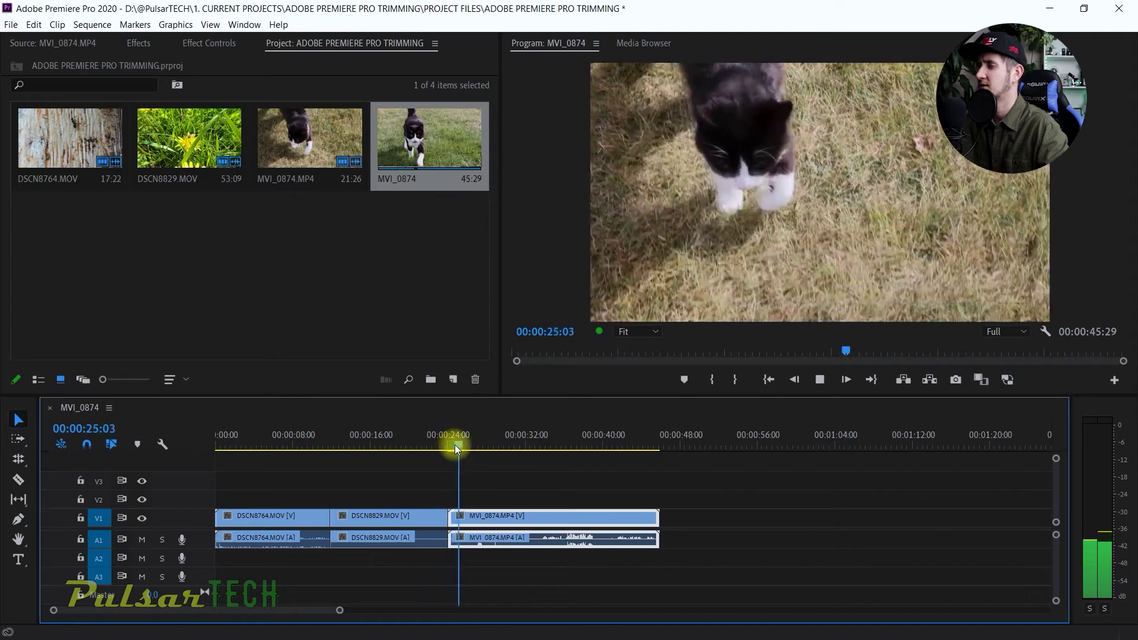
left_click(521, 446)
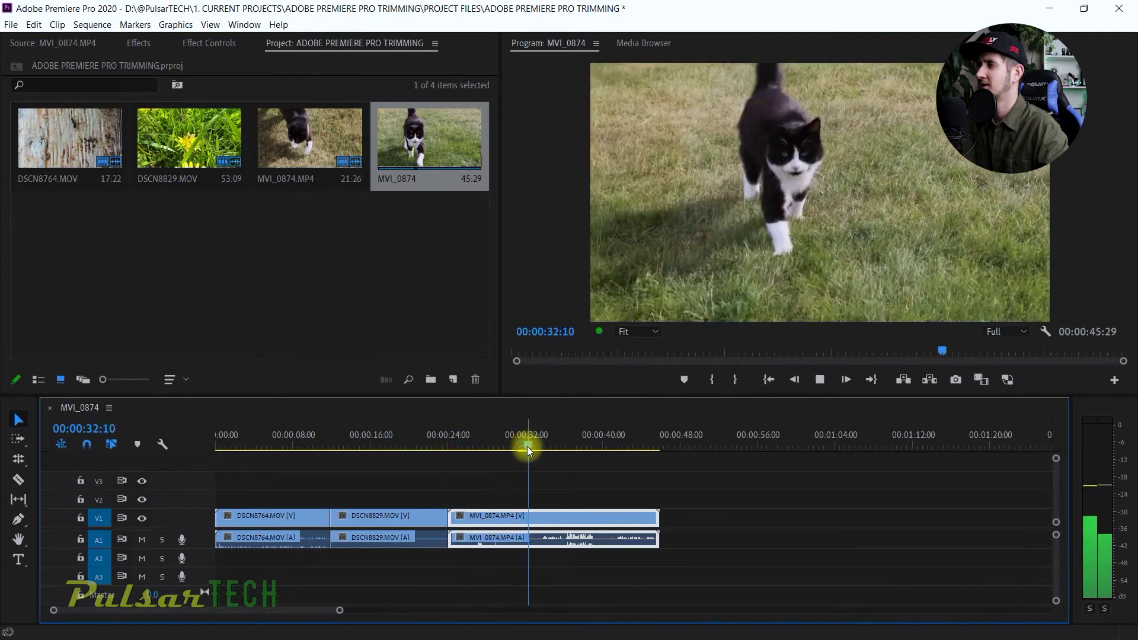
left_click(579, 441)
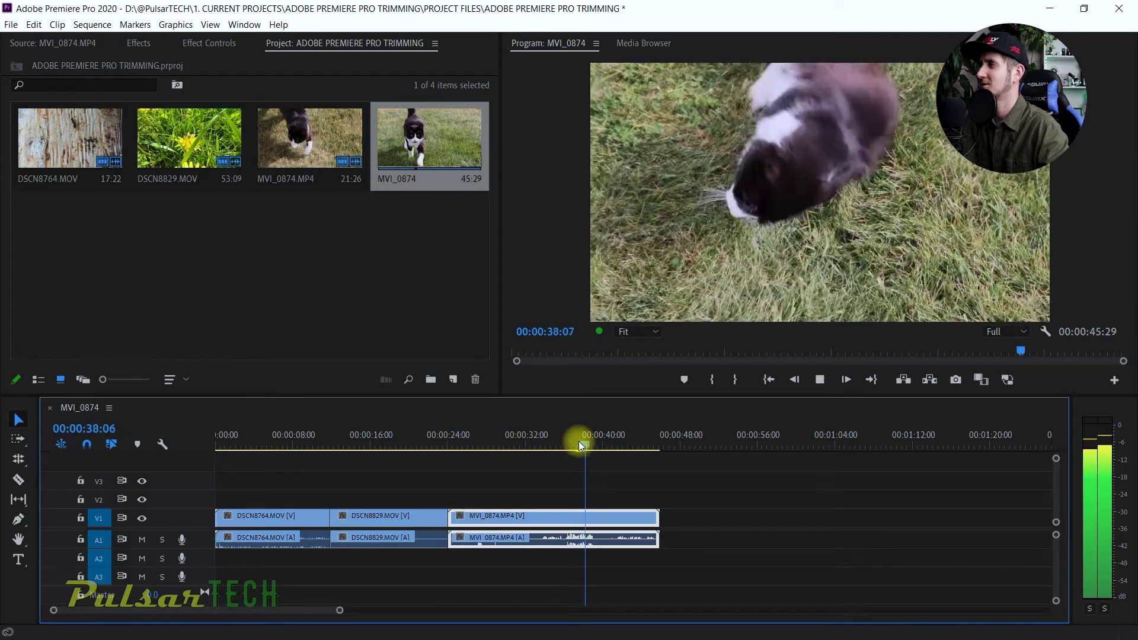
key("space")
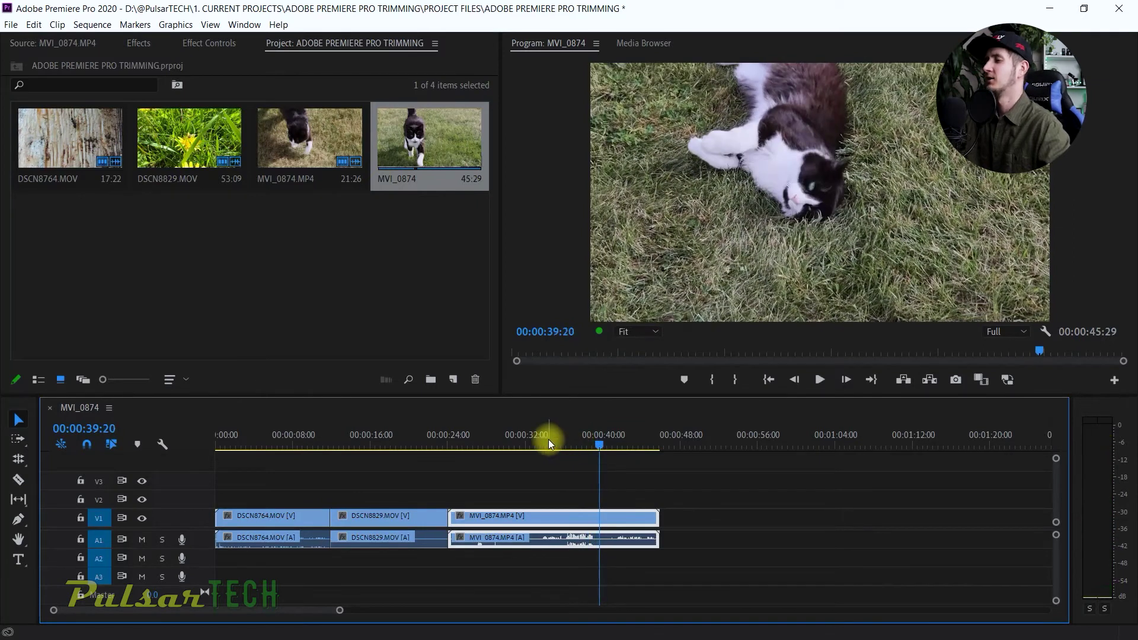
left_click_drag(452, 511, 538, 514)
left_click(533, 511)
left_click_drag(532, 510, 524, 512)
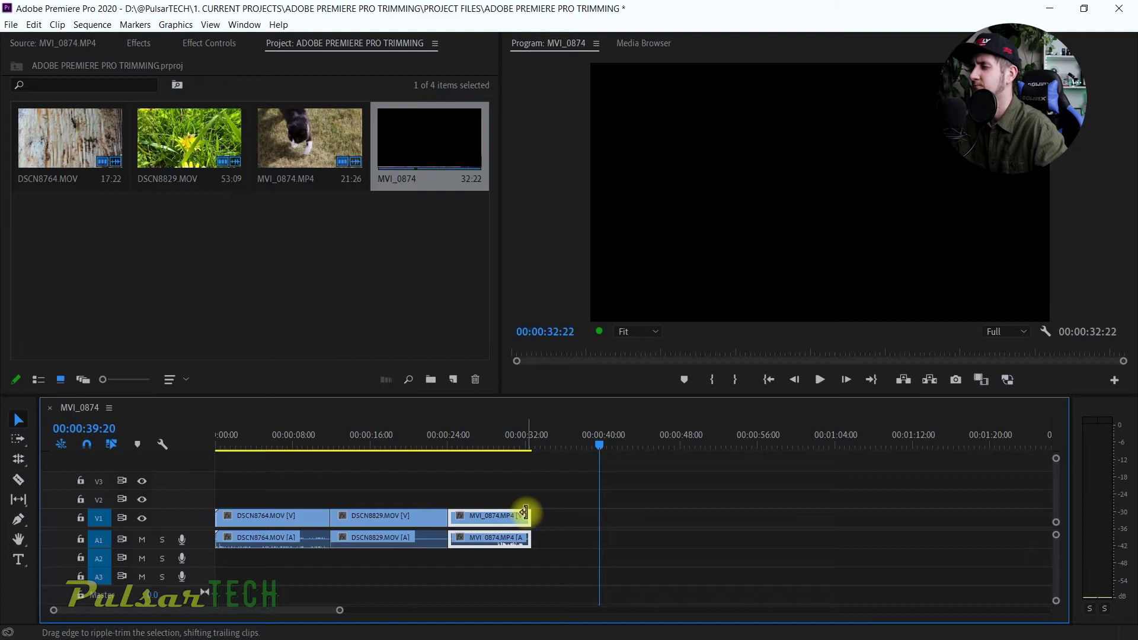
Step backward frame by frame through the last seconds of MVI_0874.MP4 to examine the footage.
left_click(518, 444)
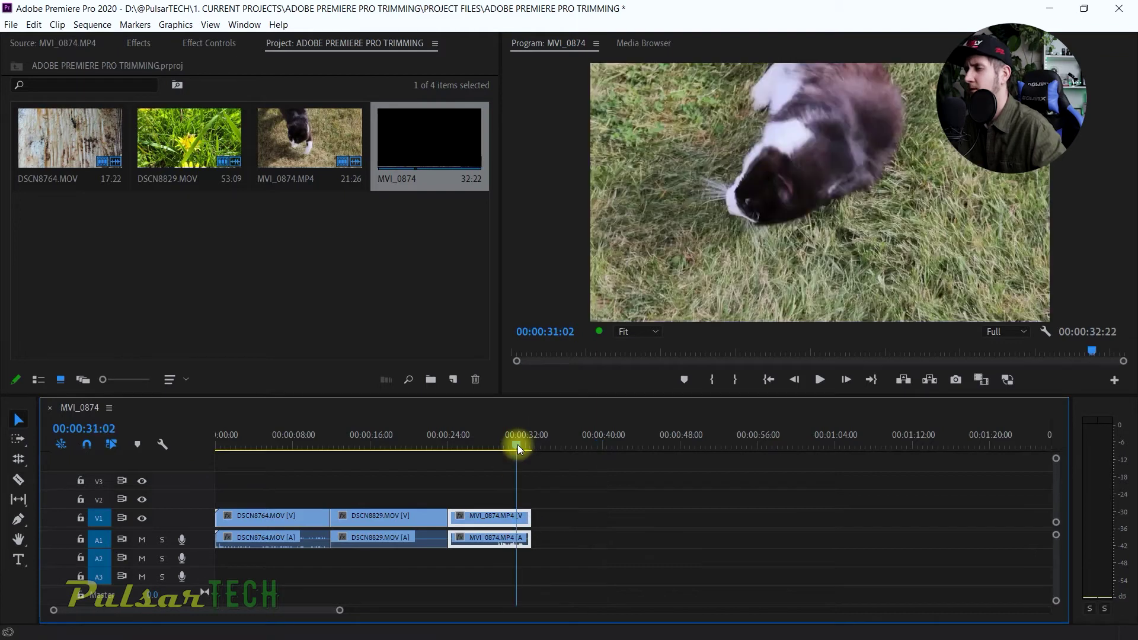
key("Left")
key("Left")
key("Left")
key("Left")
key("Left")
key("Left")
key("Left")
key("Left")
key("Left")
key("Left")
key("Left")
key("Left")
key("Left")
key("Left")
key("Left")
key("Left")
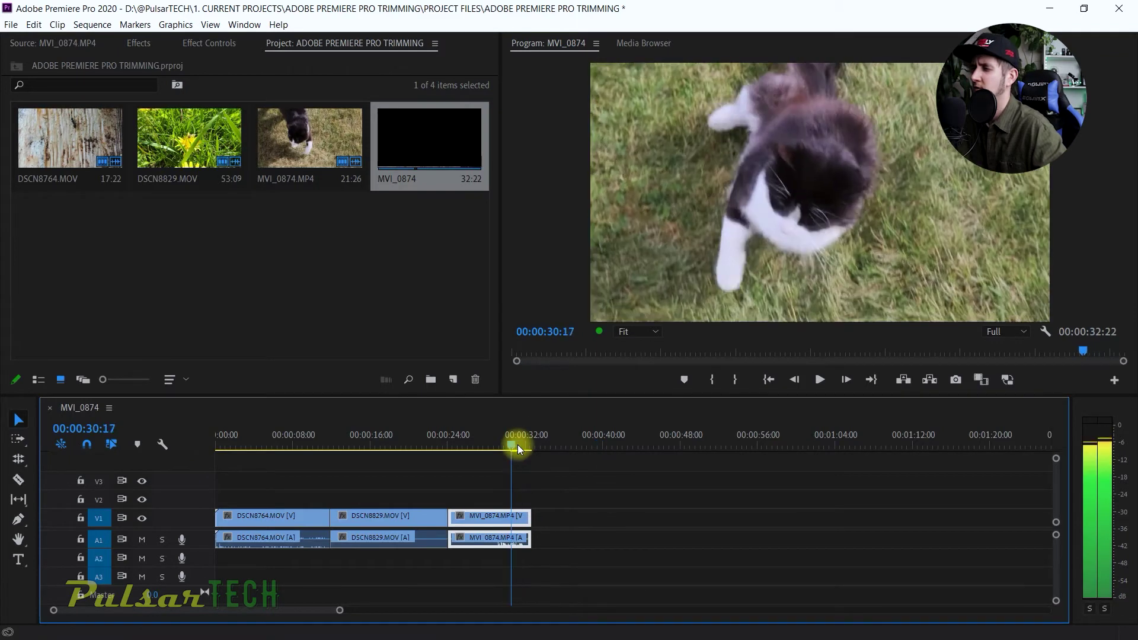
Place the playhead at 00:00:30:00, trim the end of MVI_0874.MP4 to it, and play the trimmed clip.
left_click(571, 332)
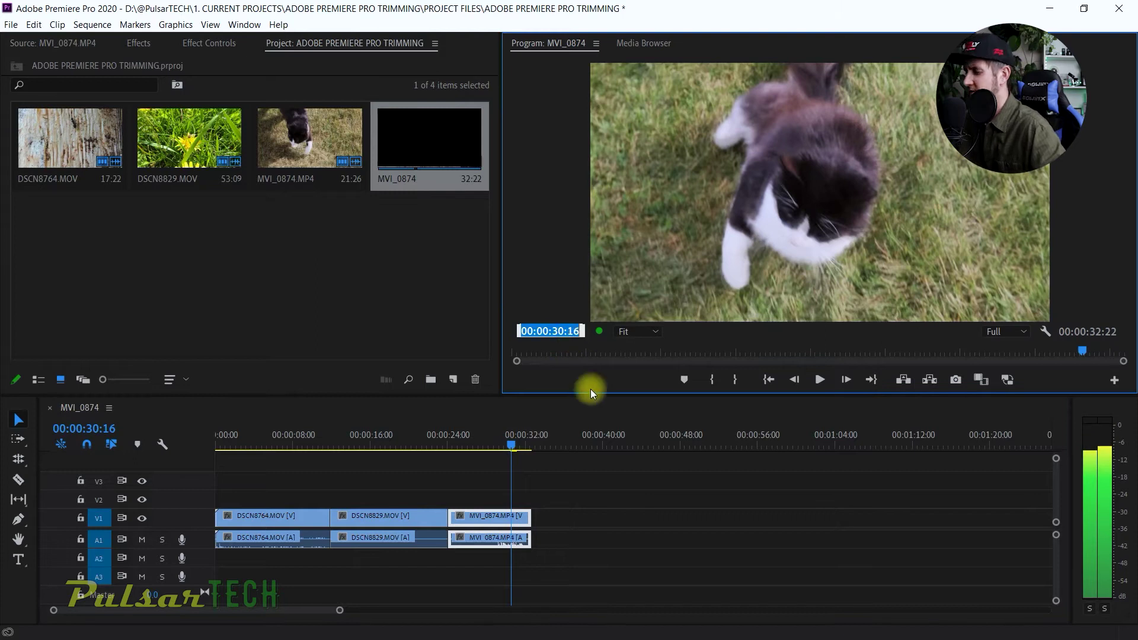
type("30:00")
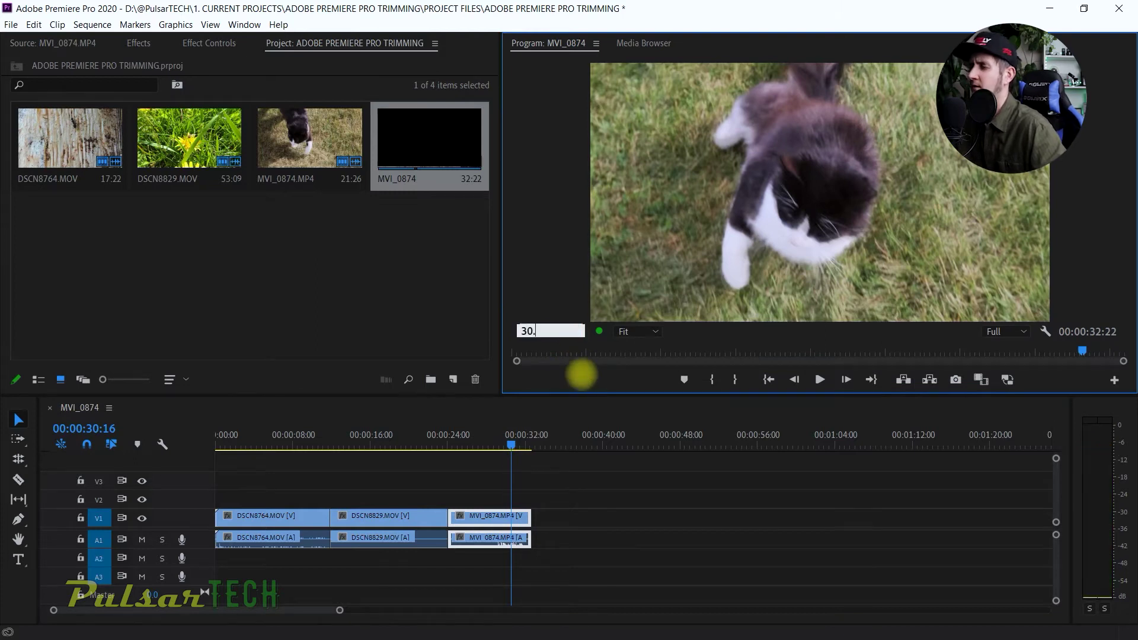
key("Return")
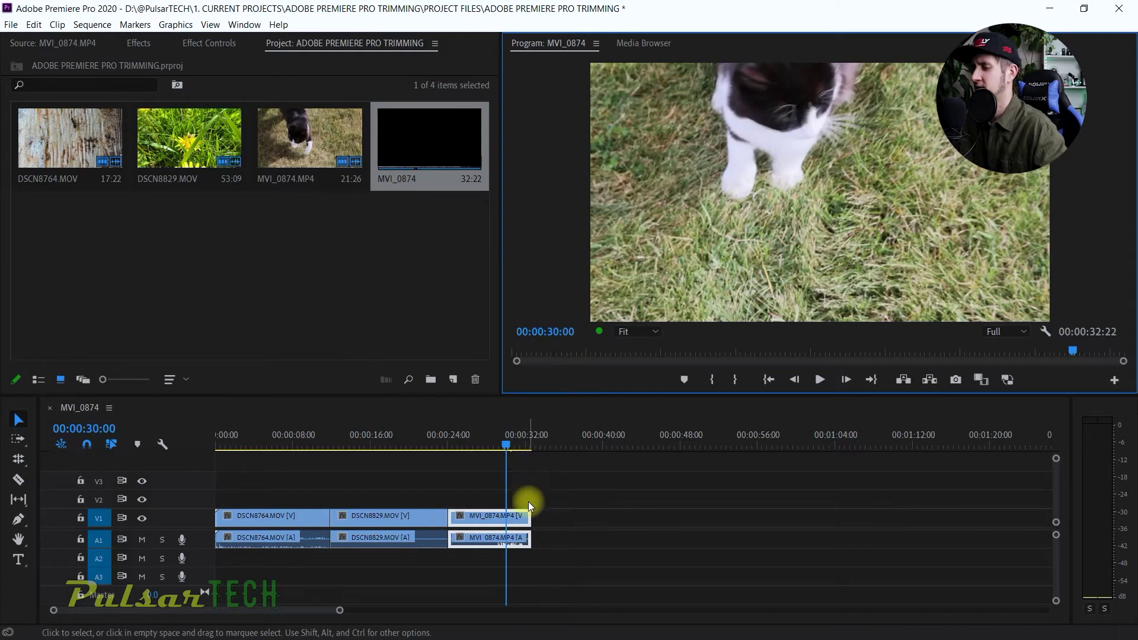
key("ctrl+s")
left_click_drag(526, 516, 505, 515)
left_click(457, 442)
key("space")
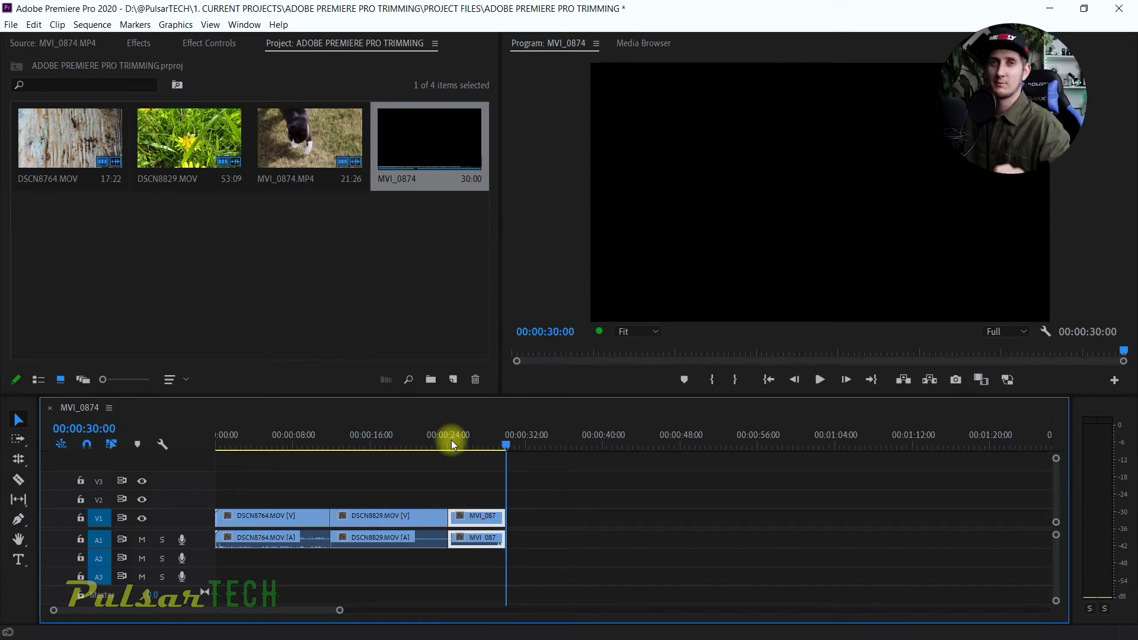
Open the source clip MVI_0874.MP4 and mark In at 00:00:13:17 and Out at 00:00:16:08.
left_click(460, 440)
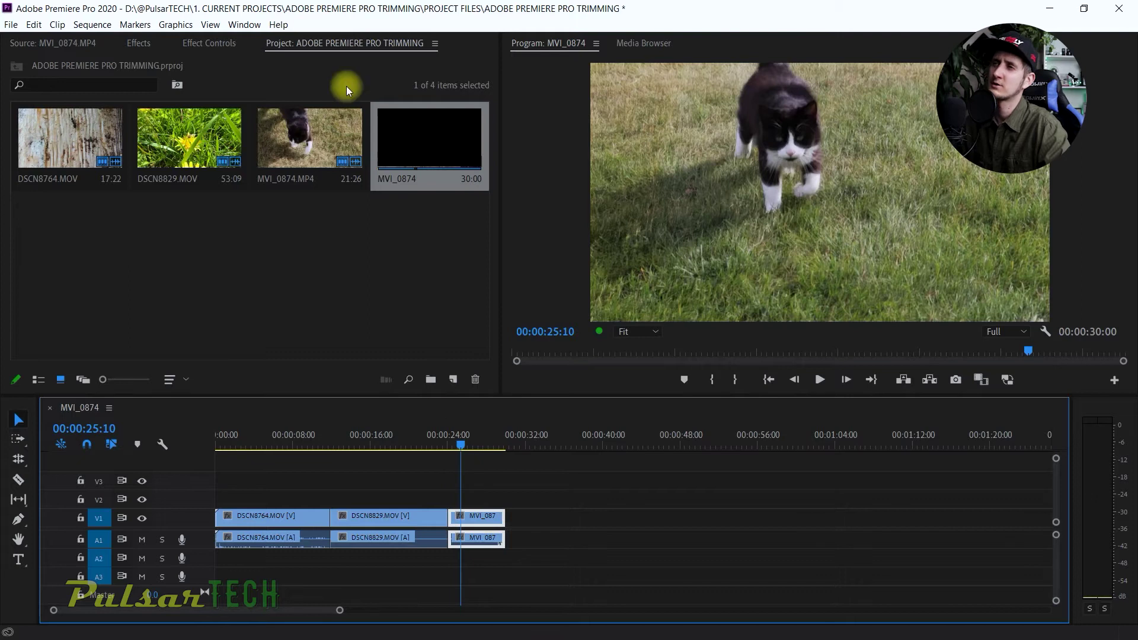
double_click(319, 139)
left_click_drag(329, 349, 307, 347)
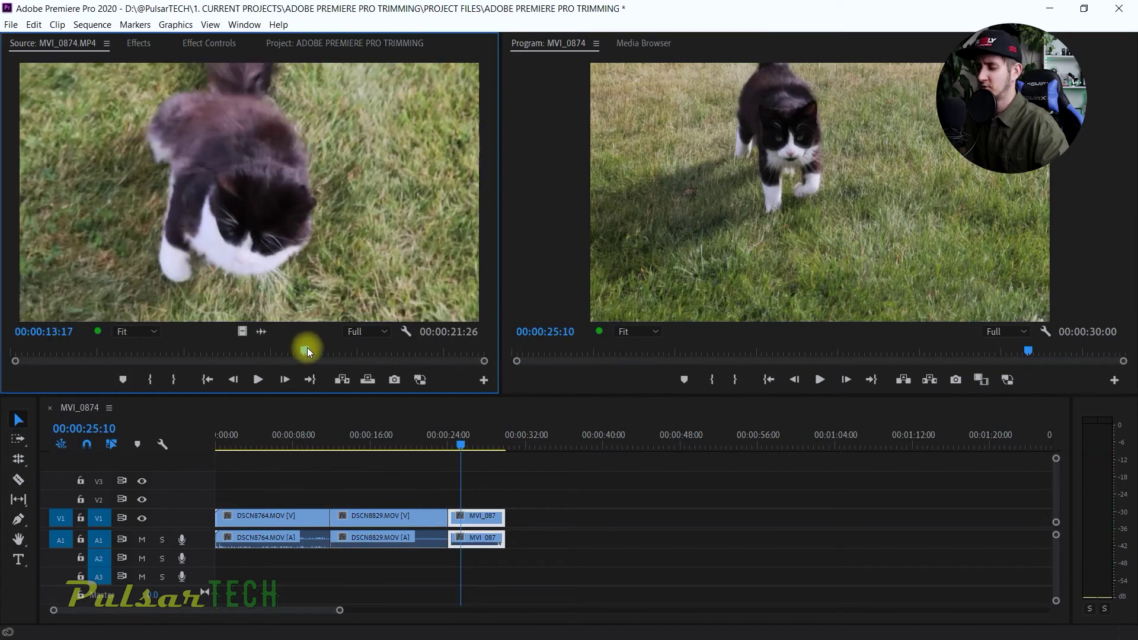
key("i")
key("o")
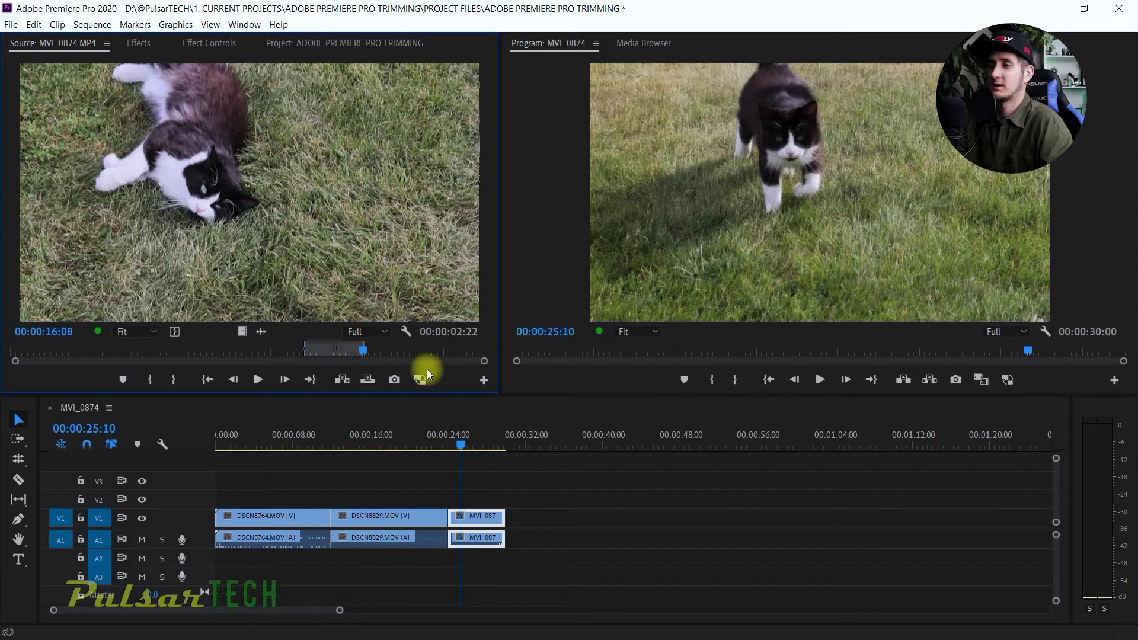
left_click(356, 42)
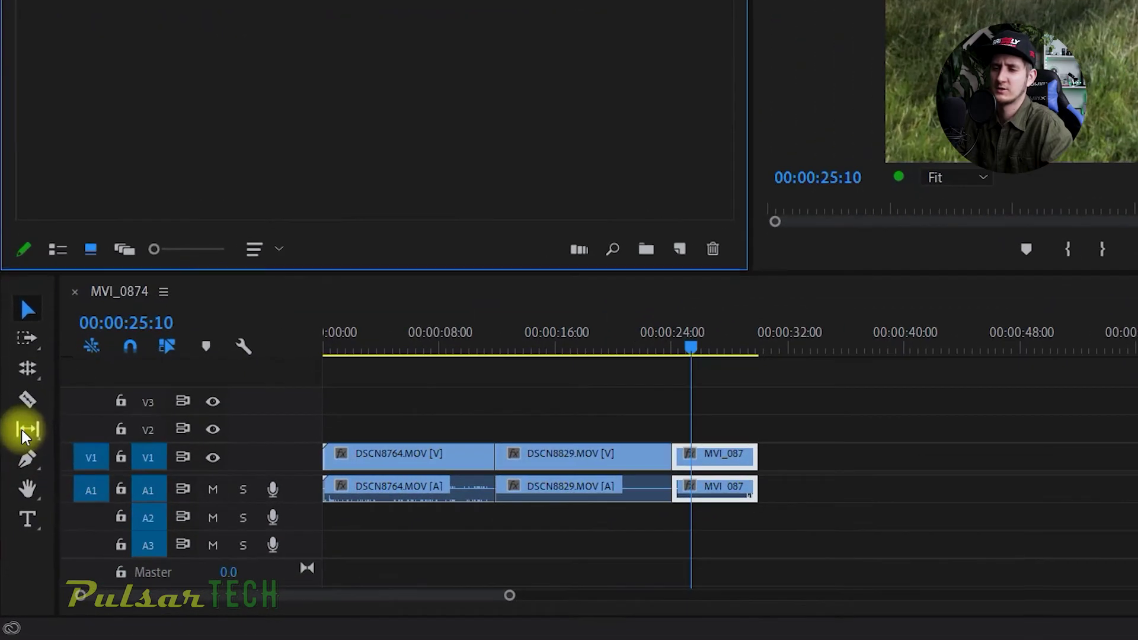
Slip the MVI_0874.MP4 clip in the timeline to a later part of its footage with the Slip tool and play the result.
left_click(18, 494)
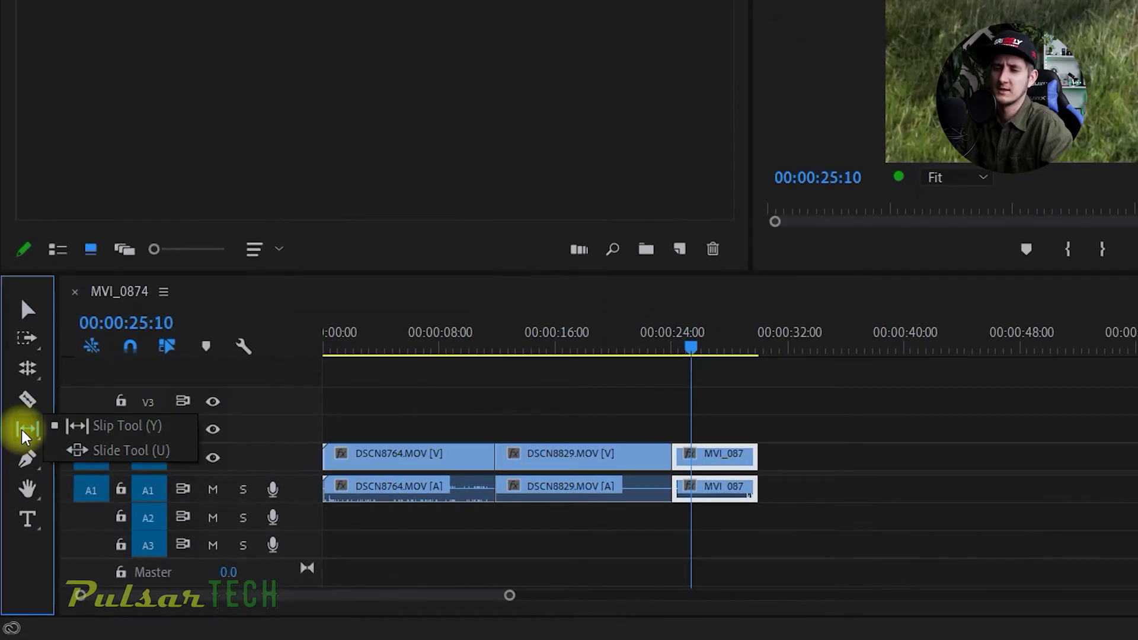
left_click(83, 432)
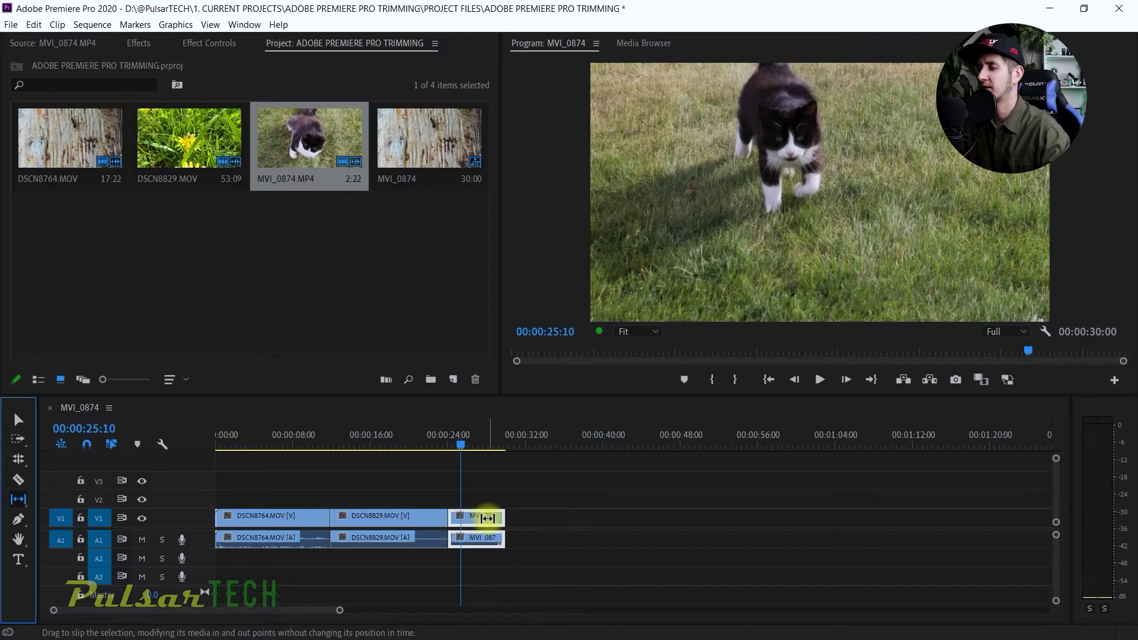
left_click(484, 518)
mouse_move(483, 518)
left_mouse_down()
mouse_move(458, 520)
mouse_move(480, 512)
left_mouse_up()
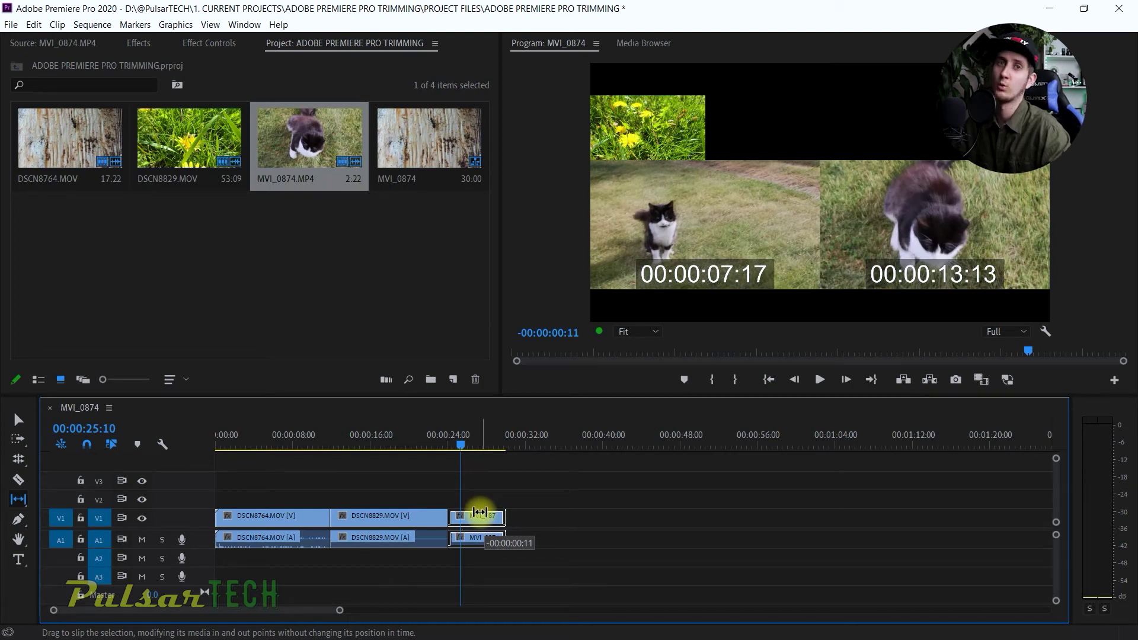
left_click_drag(480, 512, 427, 526)
left_click_drag(435, 444, 434, 445)
key("space")
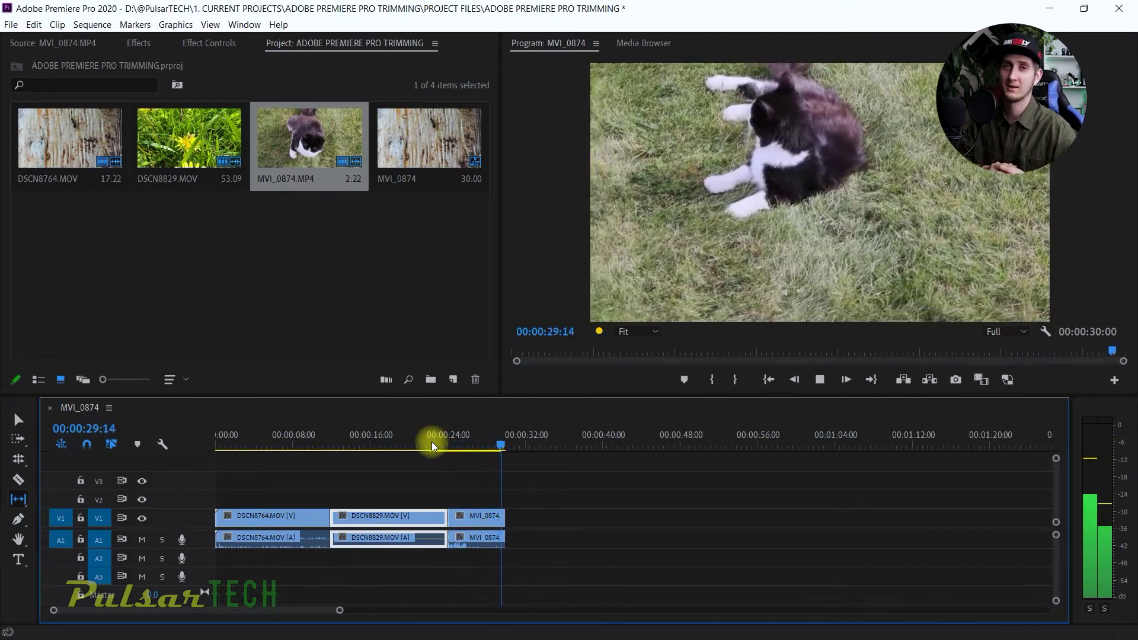
left_click(486, 442)
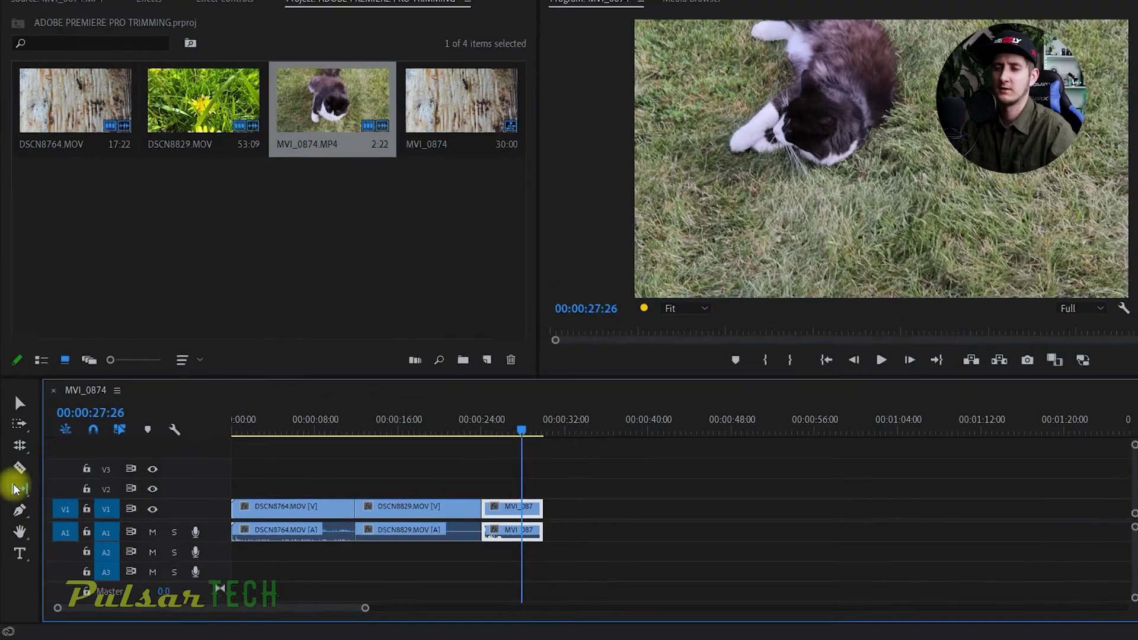
Extend the end and start of MVI_0874.MP4 with the Selection tool so the sequence ends at about 00:00:45:29.
left_click(15, 499)
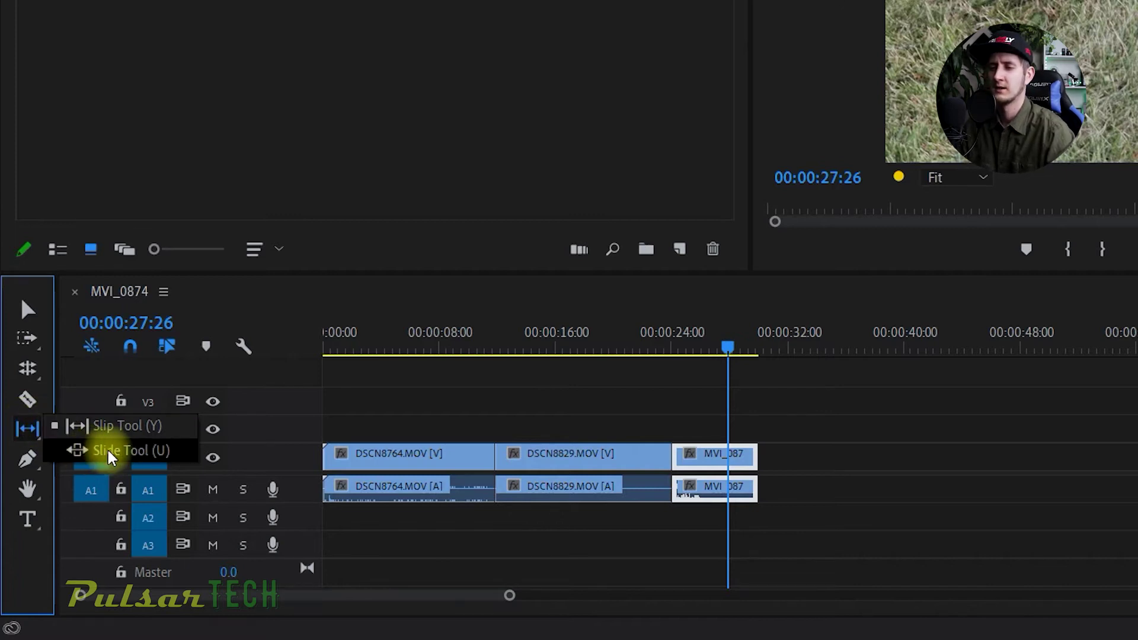
left_click(147, 451)
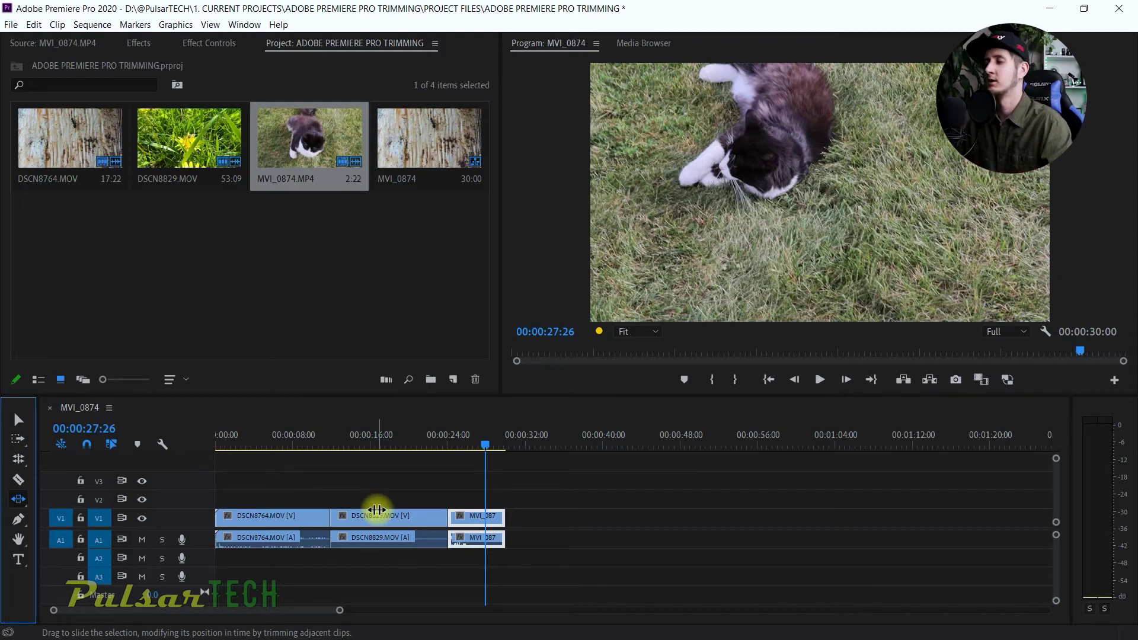
left_click(18, 419)
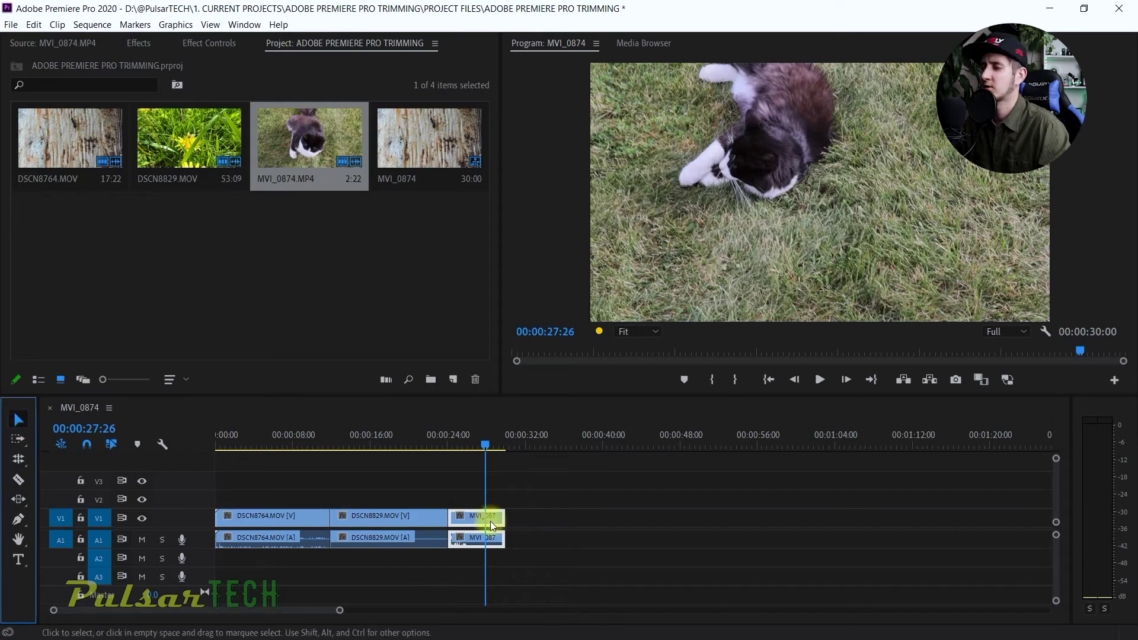
left_click_drag(503, 517, 540, 511)
left_click(514, 439)
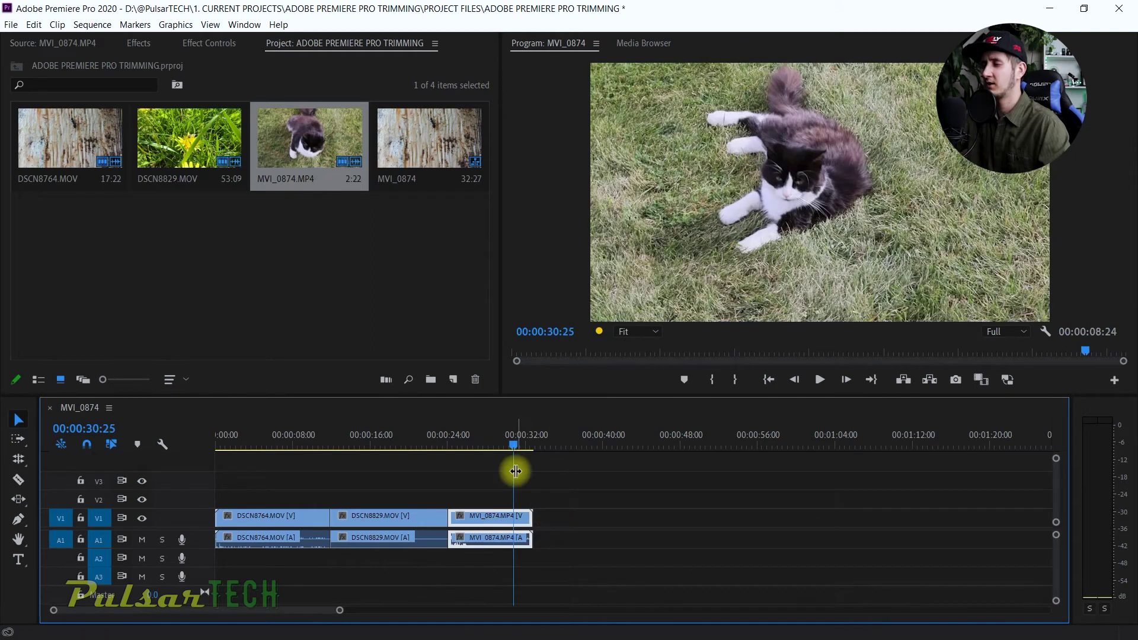
left_click_drag(452, 515, 300, 514)
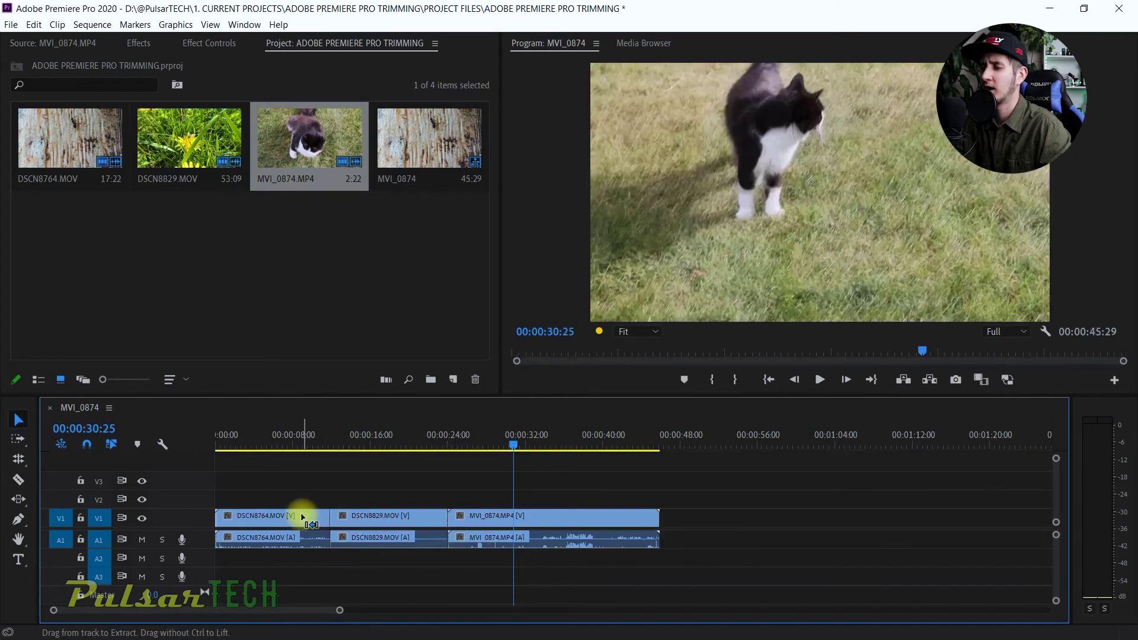
left_click(447, 436)
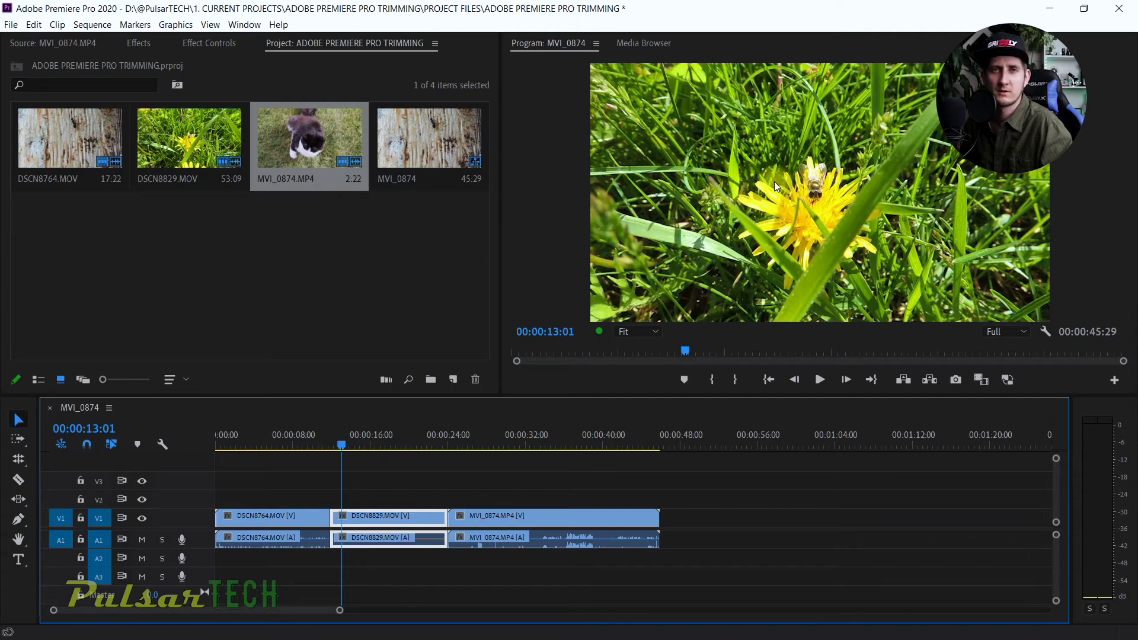
Slide DSCN8829.MOV later between its neighbouring clips with the Slide tool so it starts at about 00:00:17:09.
left_click(333, 402)
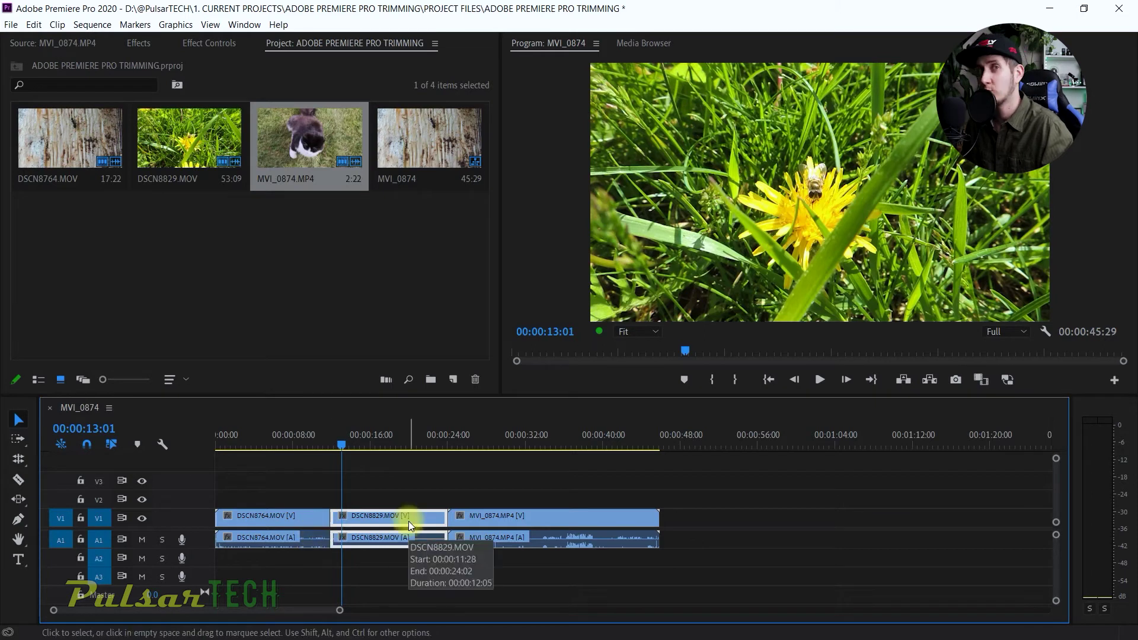
key("ctrl+shift+a")
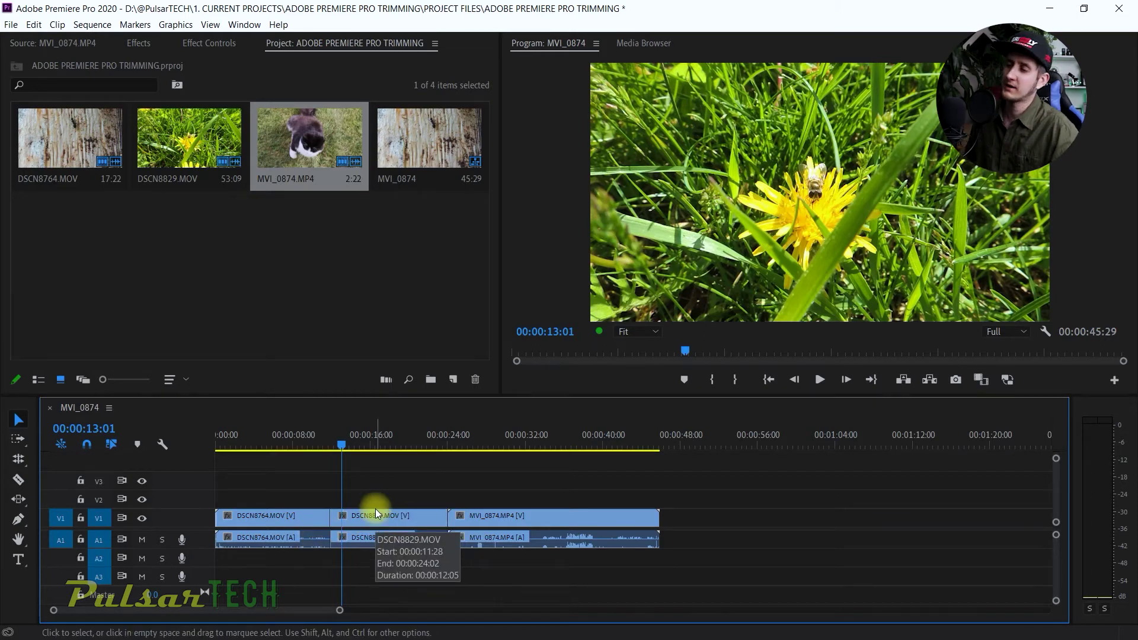
left_click(18, 499)
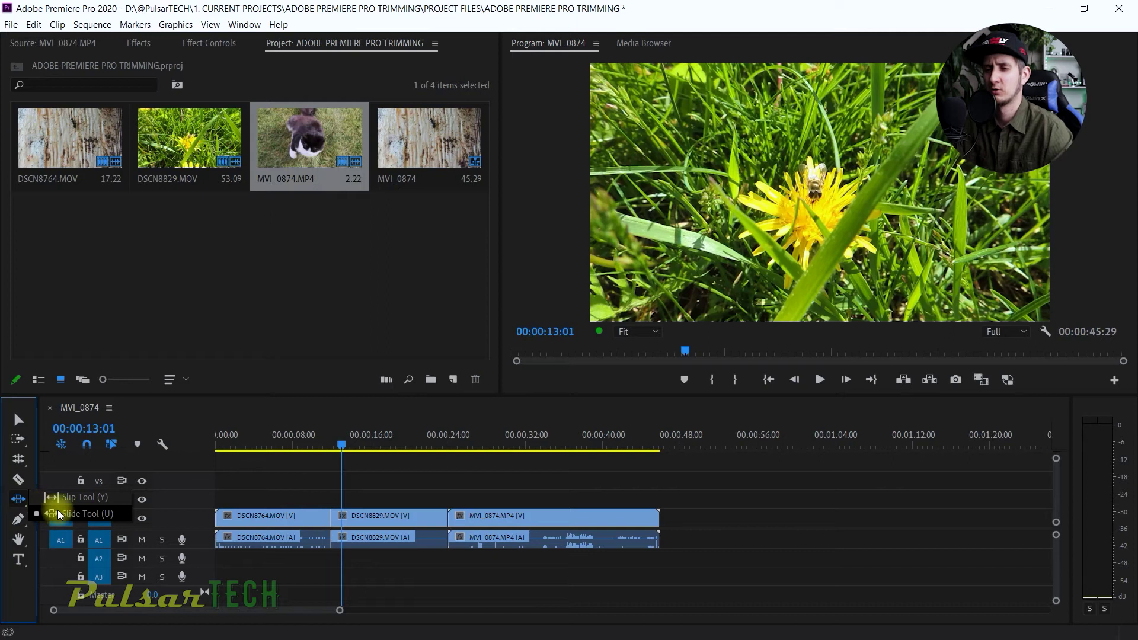
left_click(50, 514)
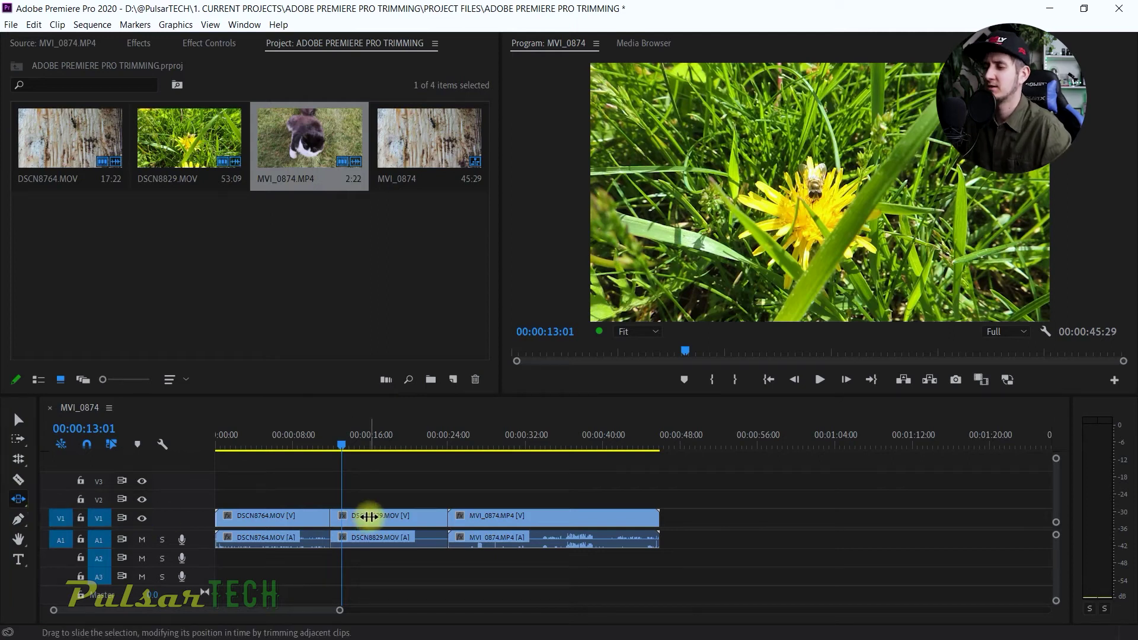
left_click_drag(370, 517, 441, 518)
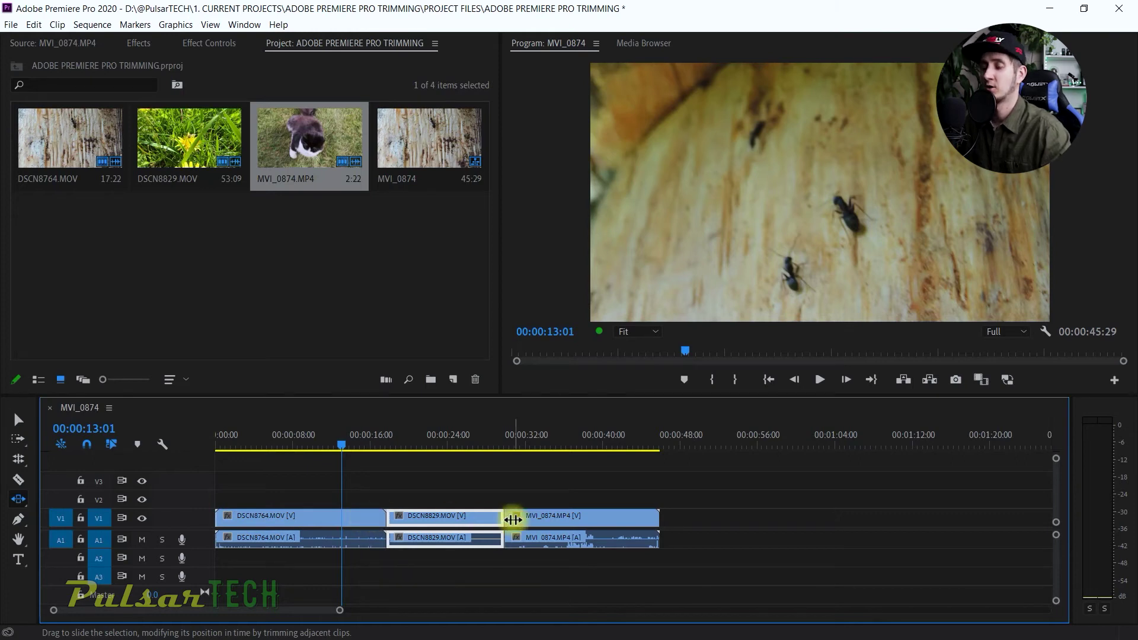
left_click_drag(450, 520, 425, 514)
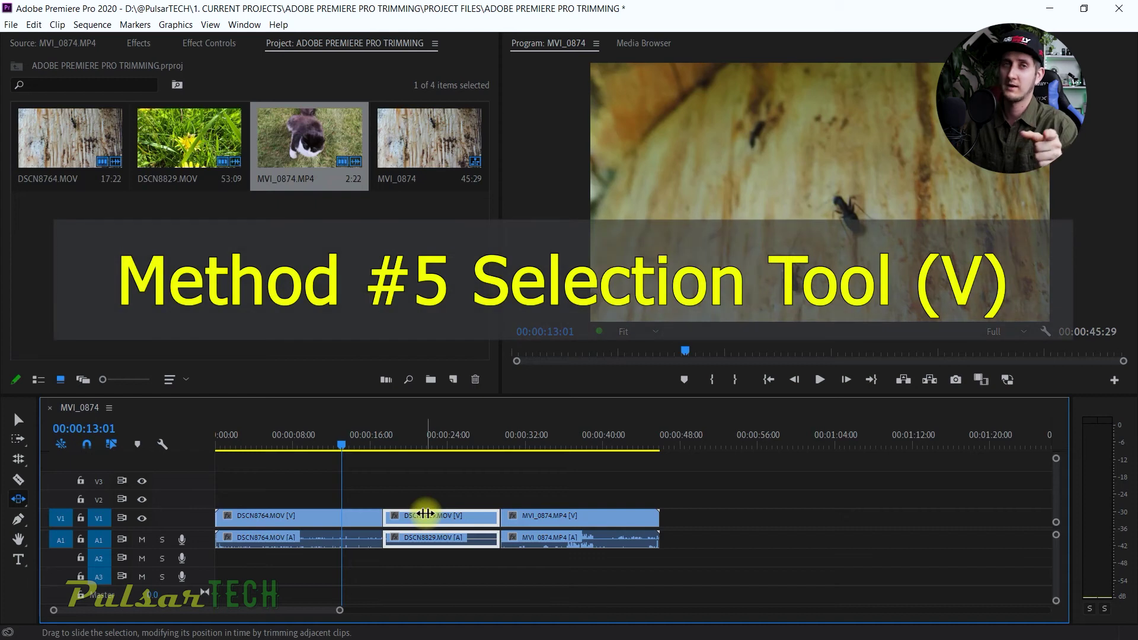
Trim the end of the last clip, MVI_0874.MP4, to about 00:00:45:18 with the Selection tool.
left_click(15, 419)
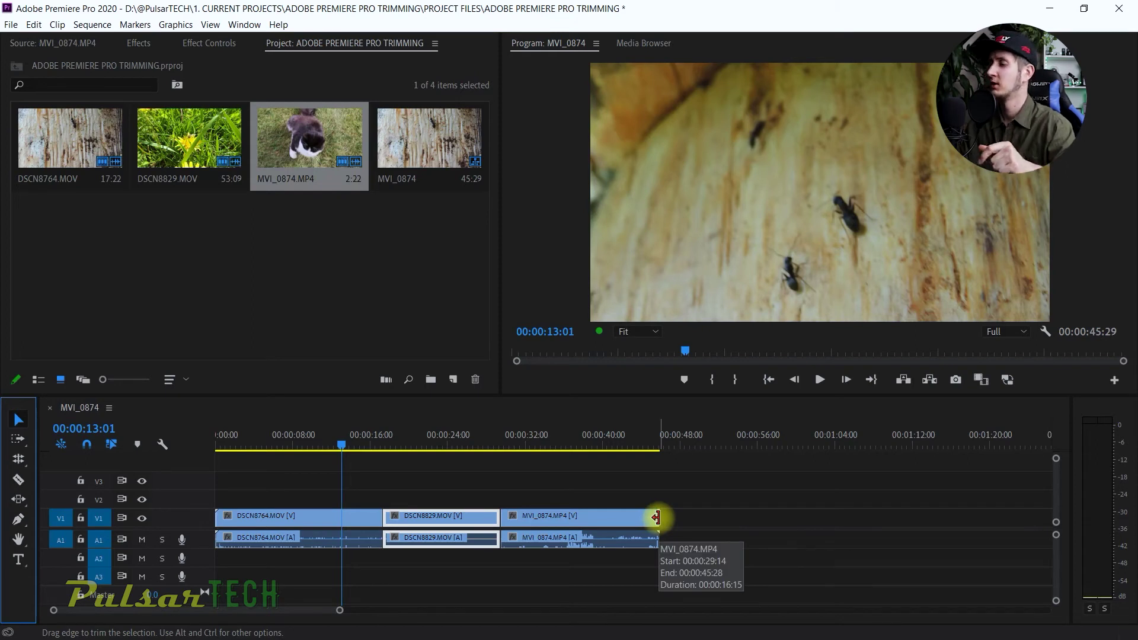
mouse_move(656, 518)
left_mouse_down()
mouse_move(610, 518)
mouse_move(655, 516)
left_mouse_up()
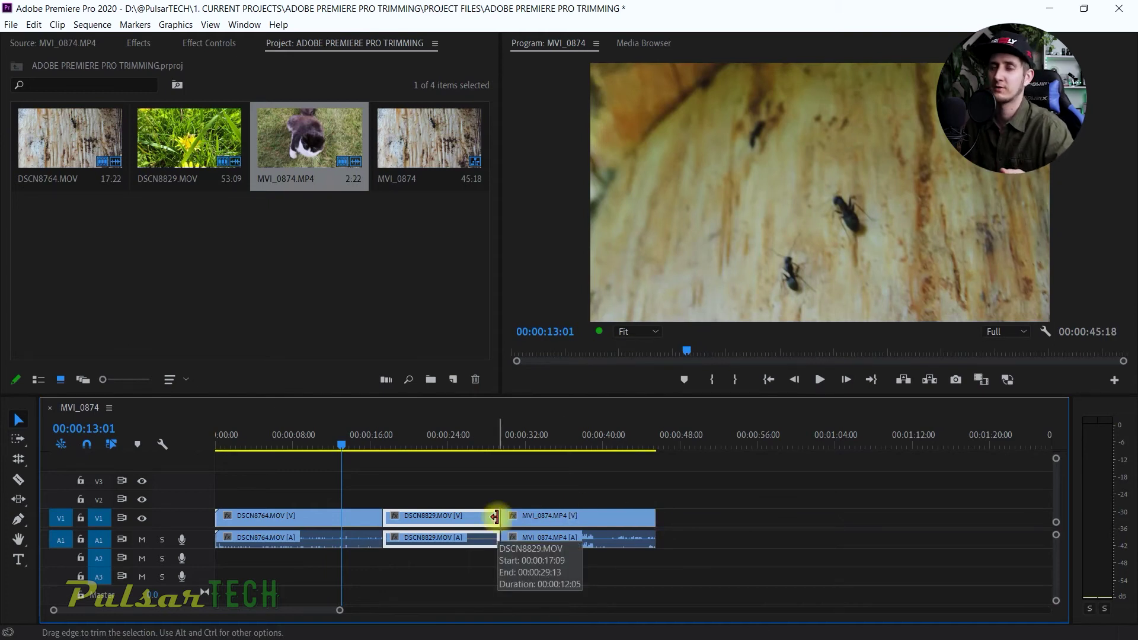
Try trimming the end of DSCN8764.MOV and both ends of DSCN8829.MOV with the Selection tool, leaving gaps between the clips.
left_click_drag(495, 517, 485, 516)
left_click_drag(383, 515, 348, 516)
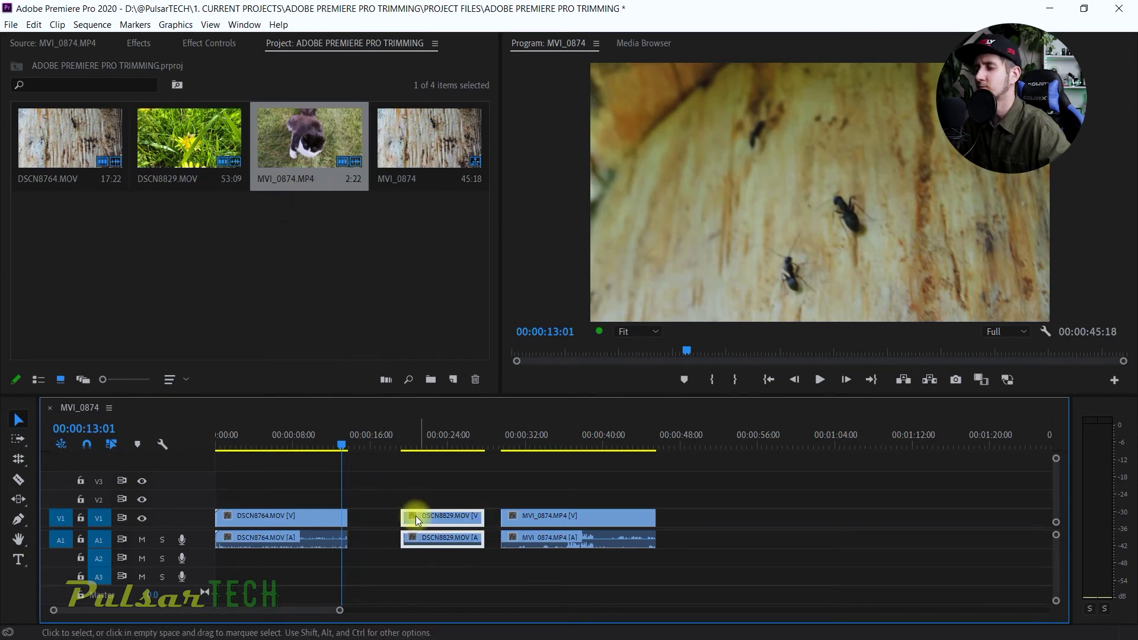
left_click_drag(405, 517, 399, 517)
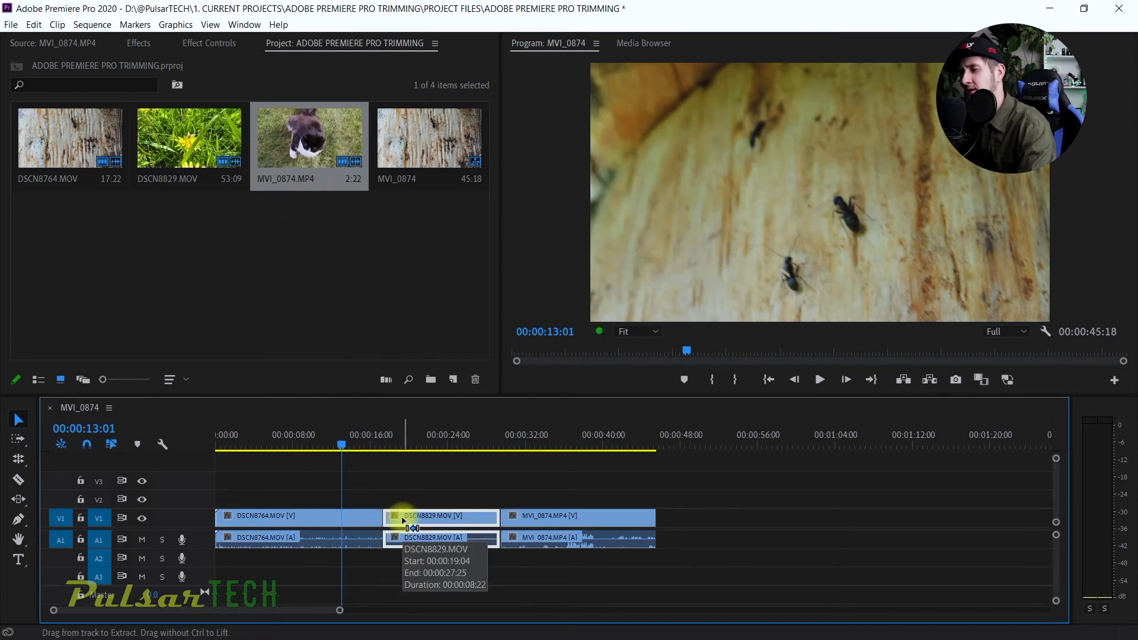
Place only the video of the marked MVI_0874.MP4 range on V2 above the start of DSCN8829.MOV and play it.
key("shift+2")
left_click_drag(240, 330, 394, 500)
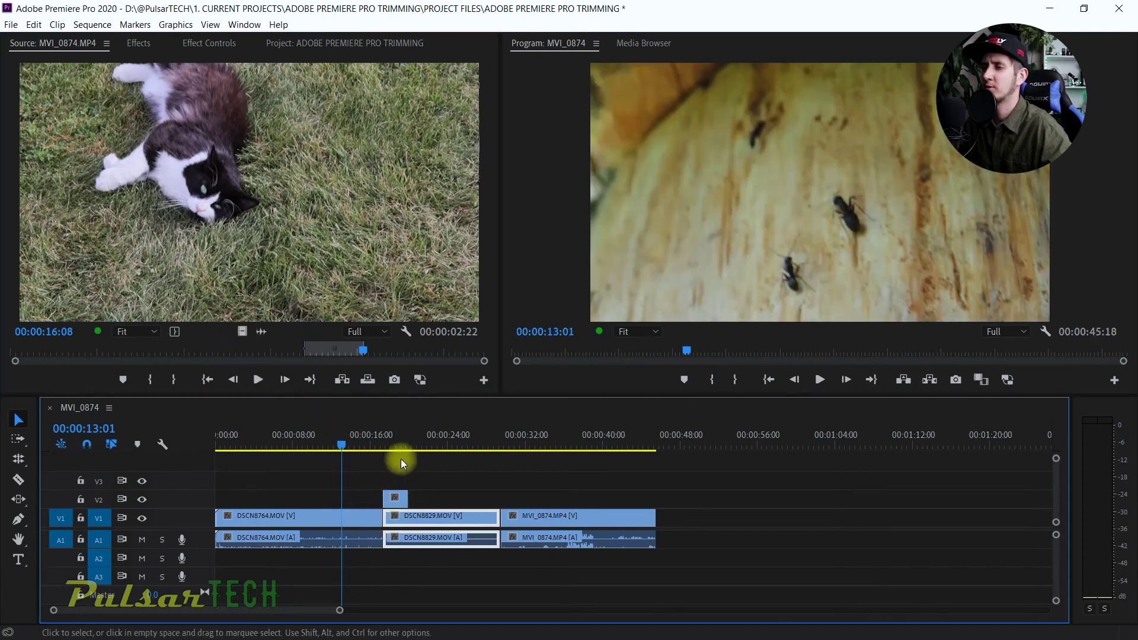
left_click(364, 438)
key("space")
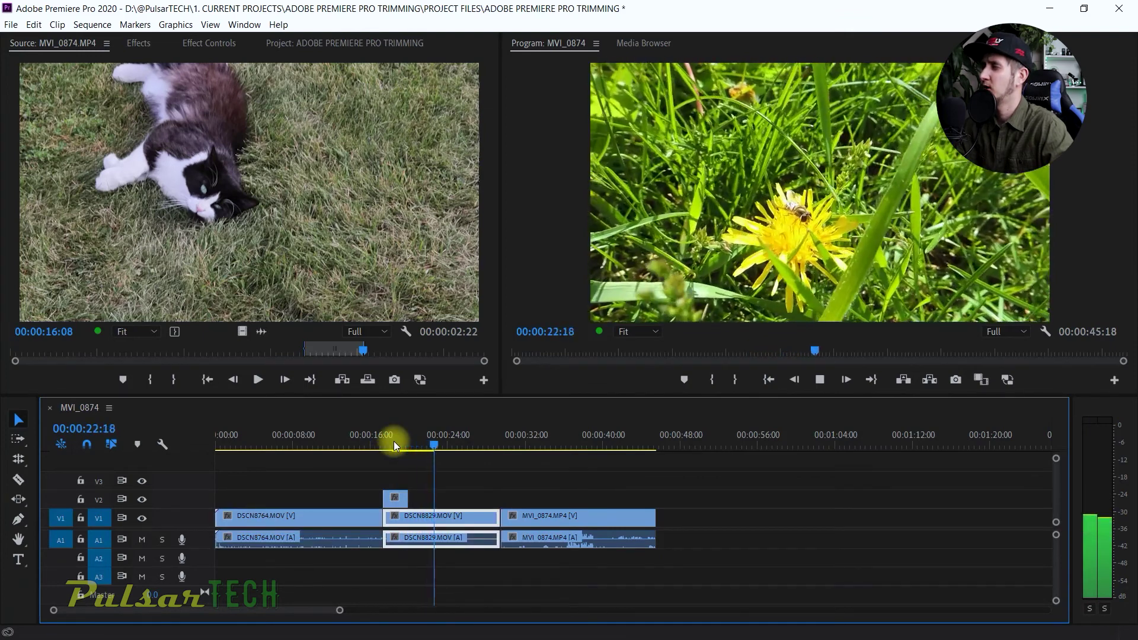
Stop playback at 00:00:23:08 and extend the end of the V2 clip to the playhead.
key("space")
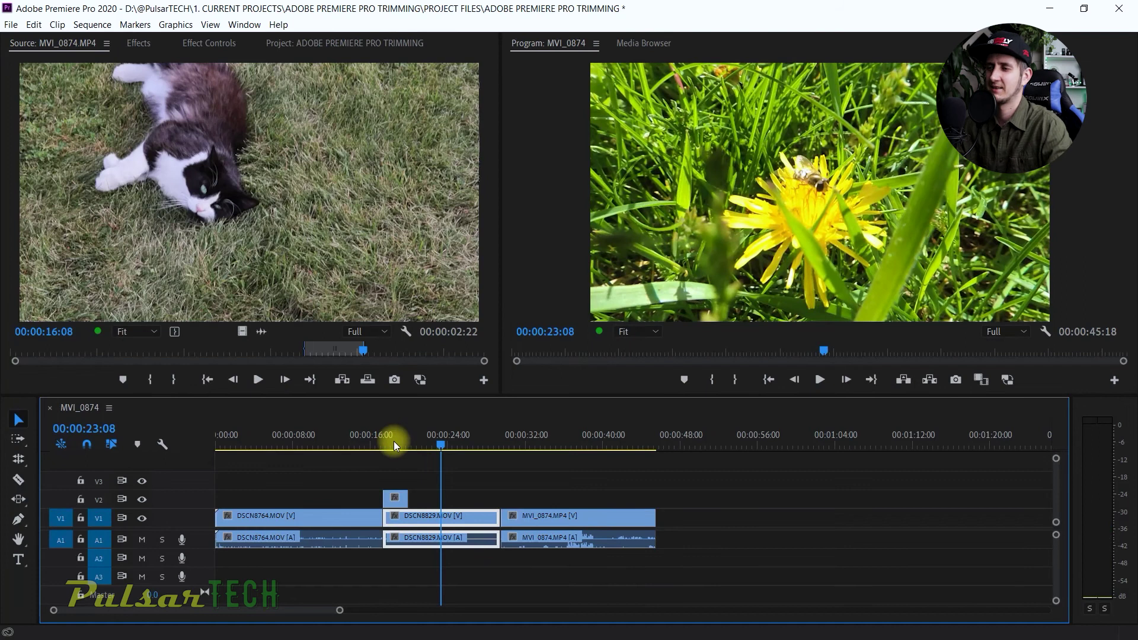
left_click_drag(405, 495, 465, 477)
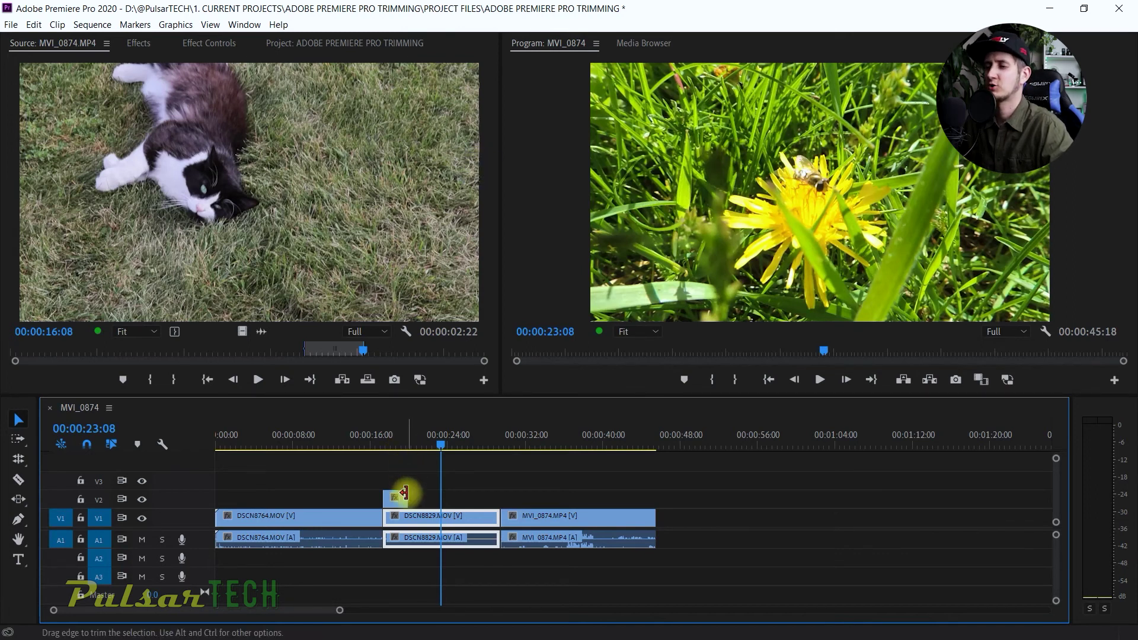
left_click_drag(410, 494, 440, 496)
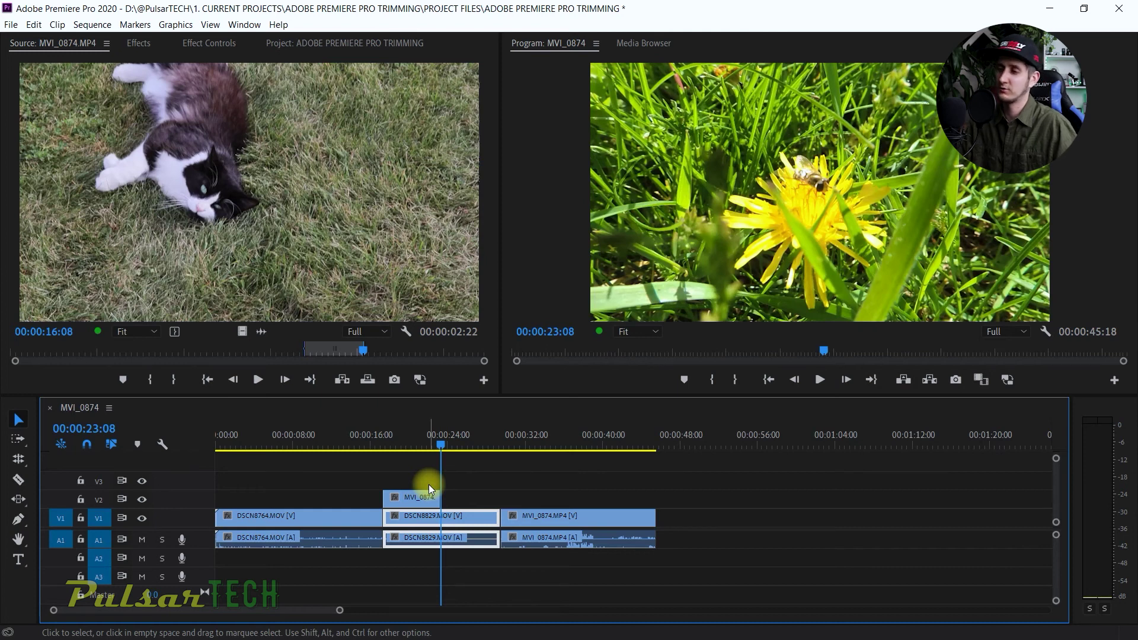
Select only the audio of DSCN8829.MOV and trim its end by about 3 seconds.
left_click(545, 433)
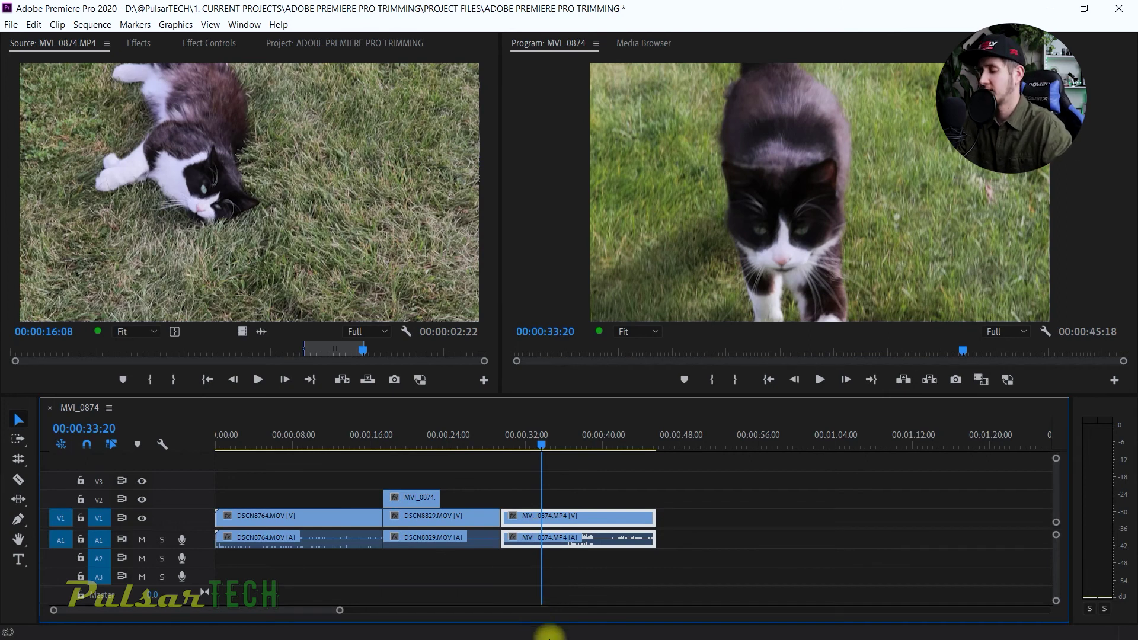
left_click(475, 542)
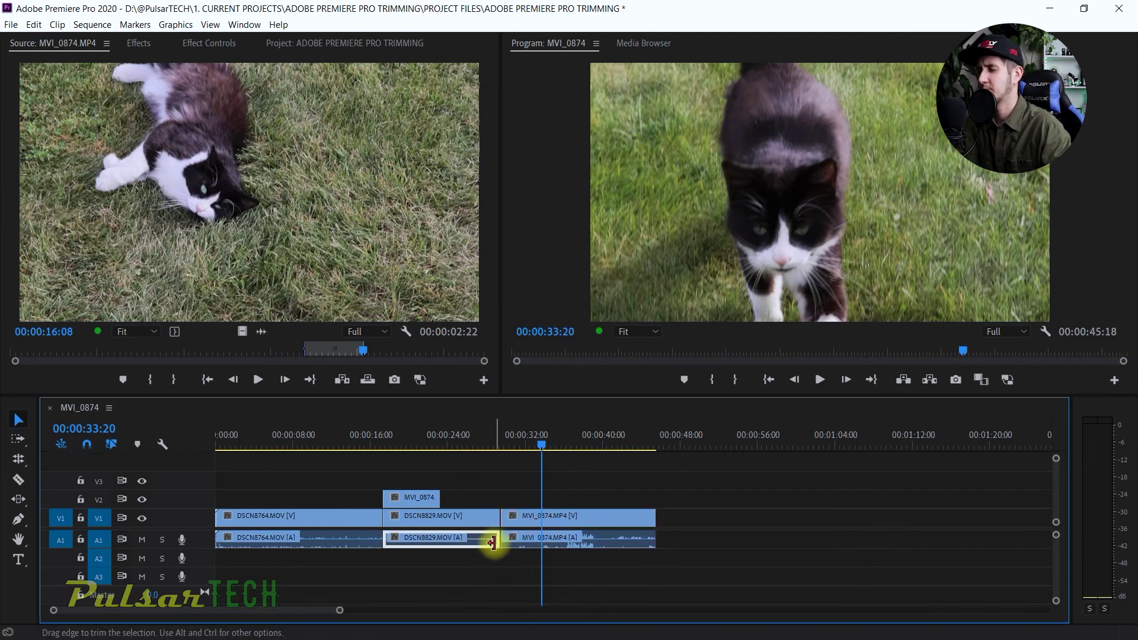
left_click_drag(480, 541, 472, 540)
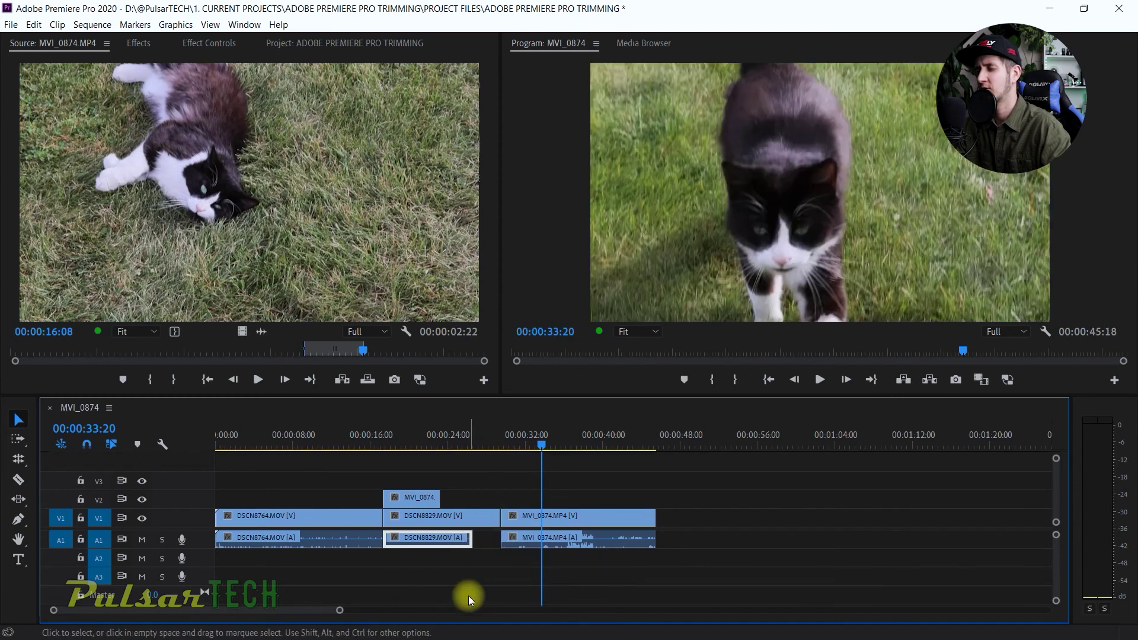